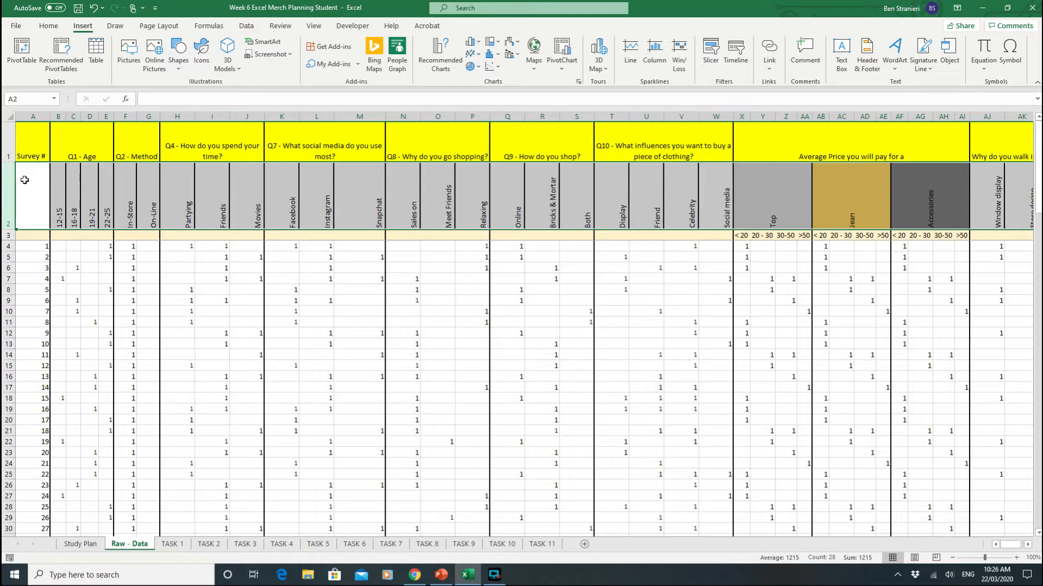
Examine the question headings, answer options and individual response rows down to the last survey on the Raw - Data sheet.
click(3, 146)
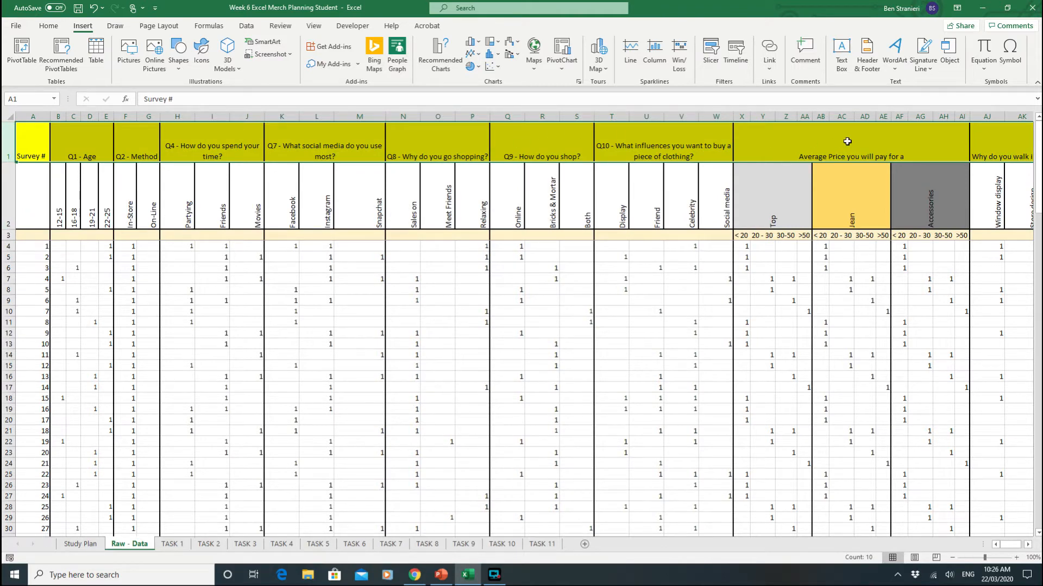
click(8, 196)
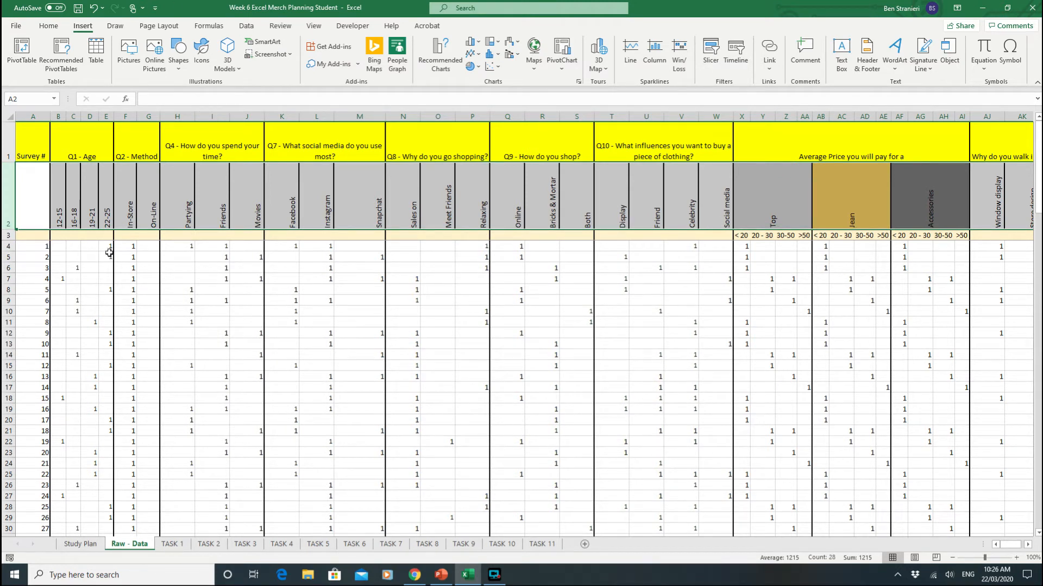
click(6, 246)
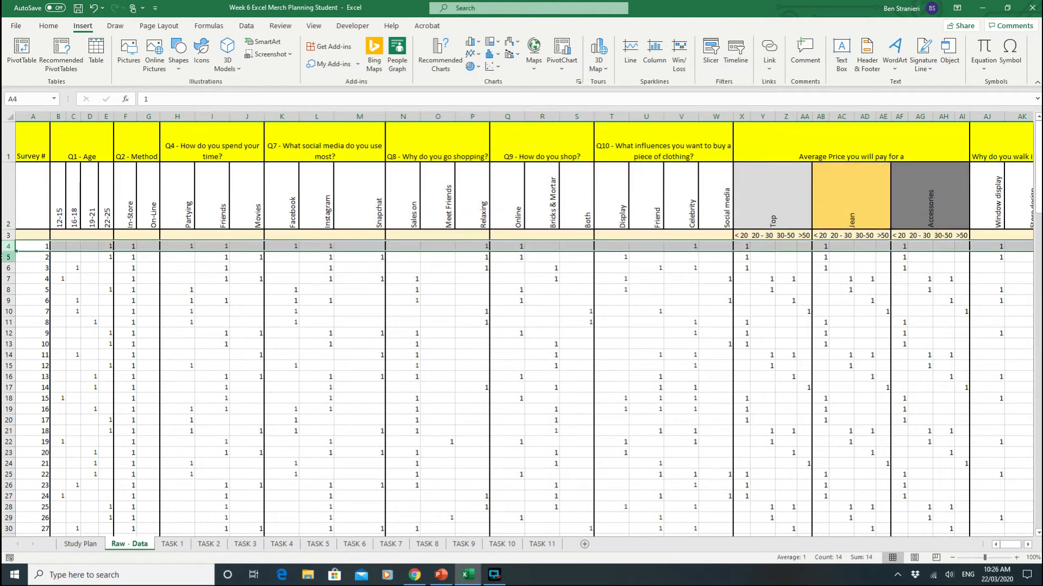
click(6, 258)
click(8, 268)
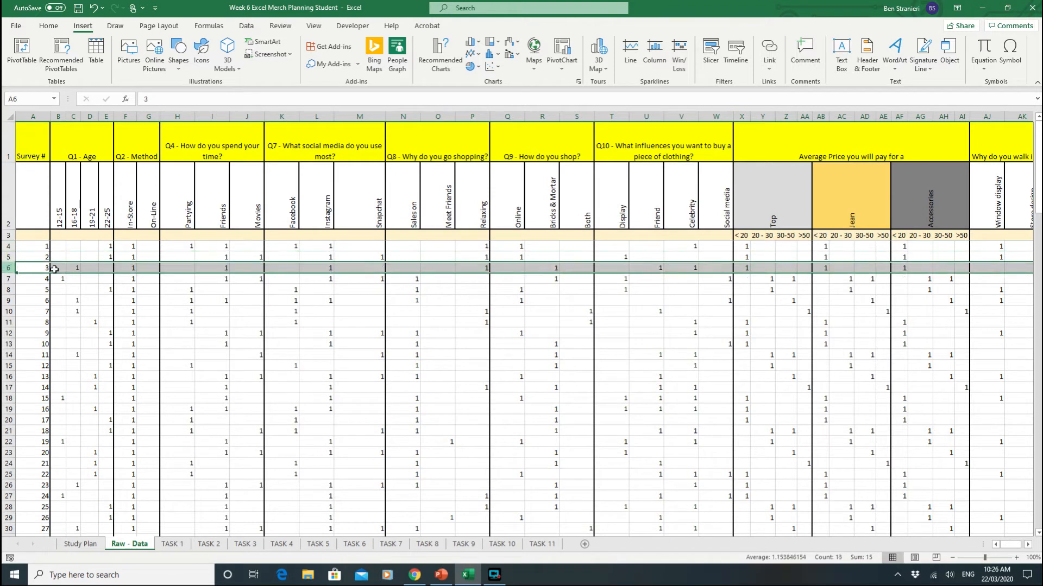
click(229, 258)
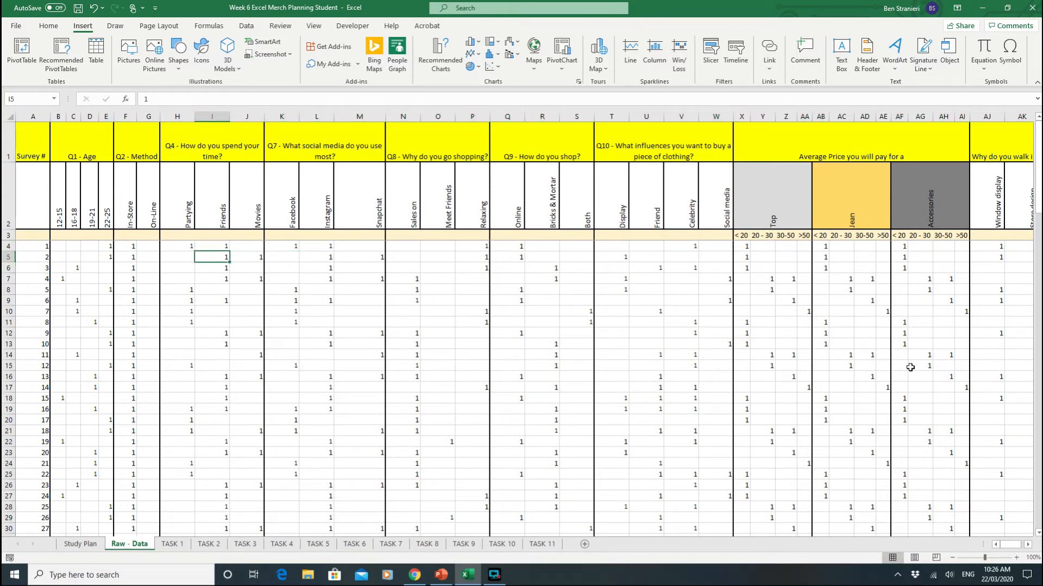
key(Right)
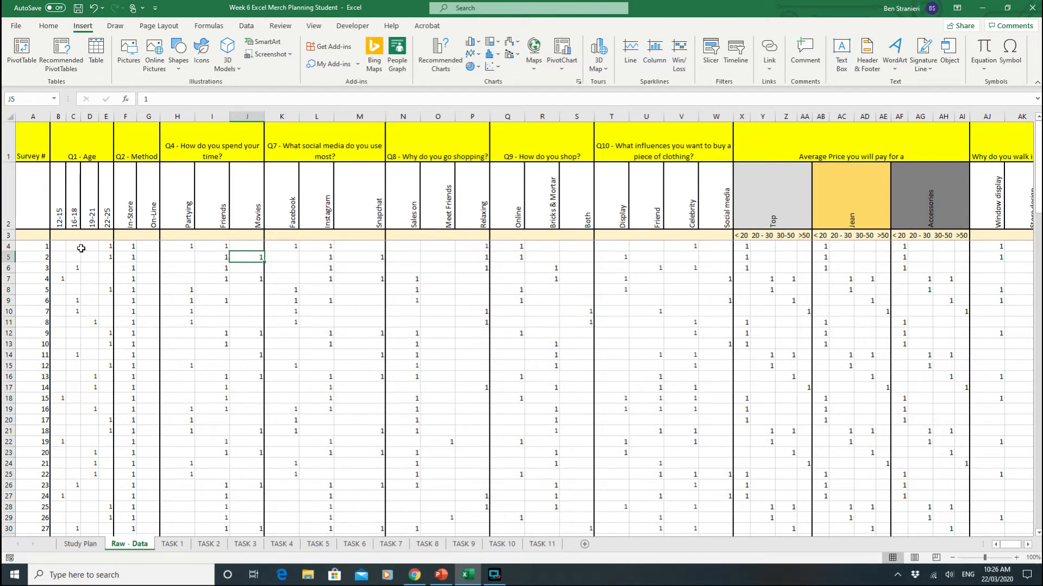
scroll(117, 319, down, 10)
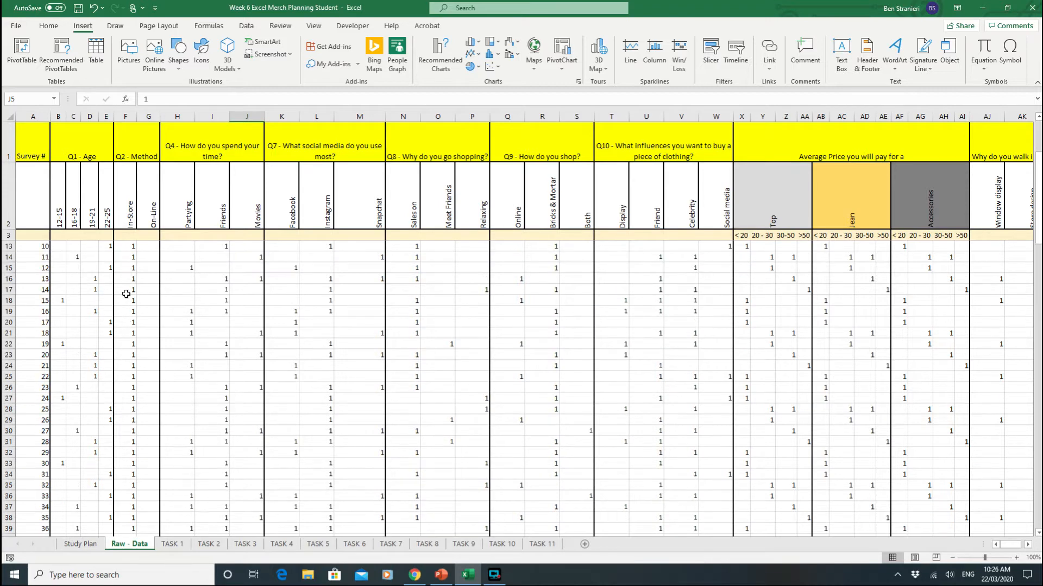
click(106, 355)
scroll(106, 364, down, 6)
scroll(106, 369, down, 17)
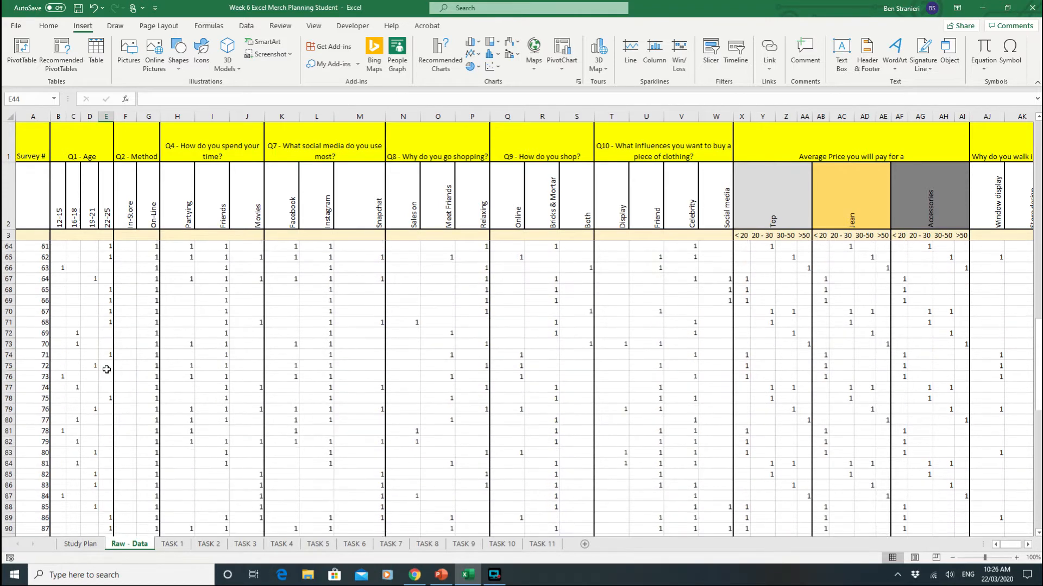
scroll(90, 331, up, 1)
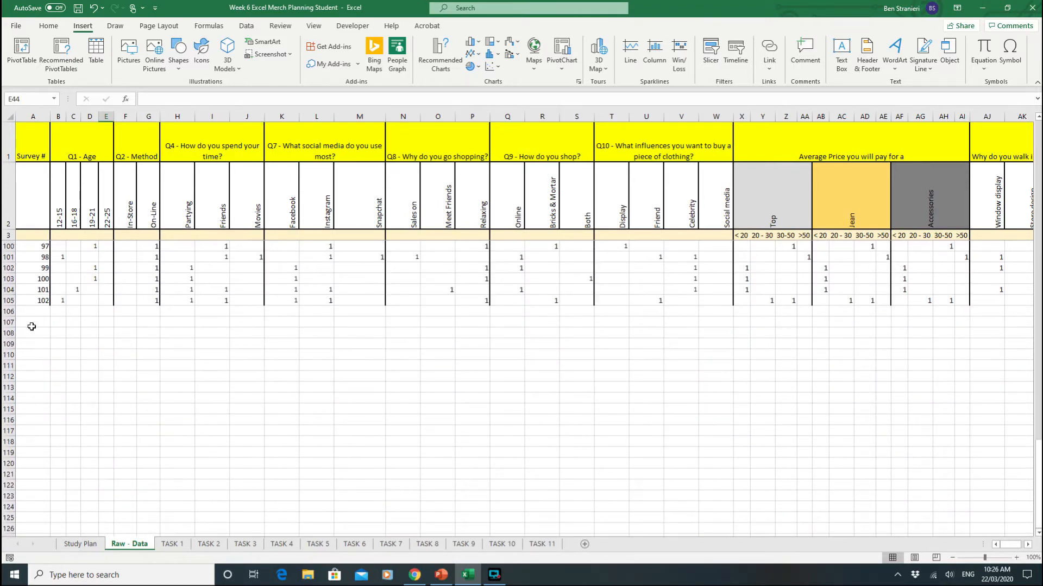
Total the 12-15 age column in cell B107 with a SUM formula over B4:B105.
click(61, 322)
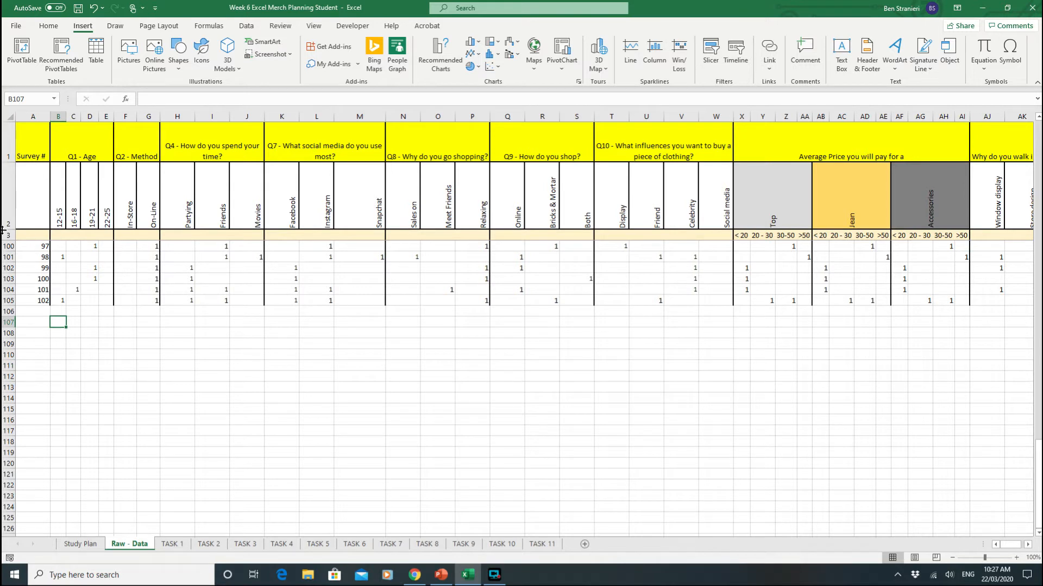
text(=)
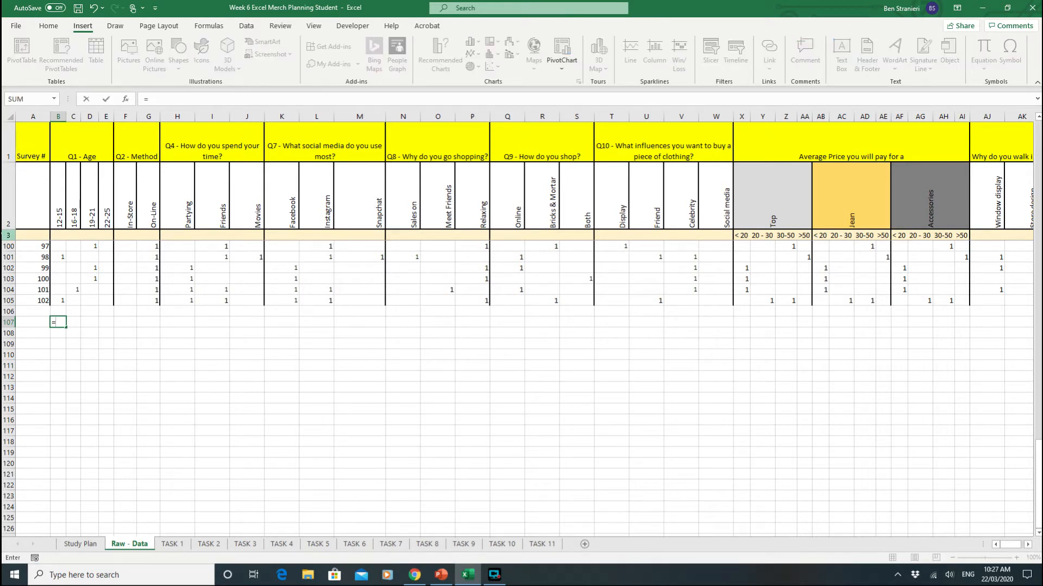
text(sum()
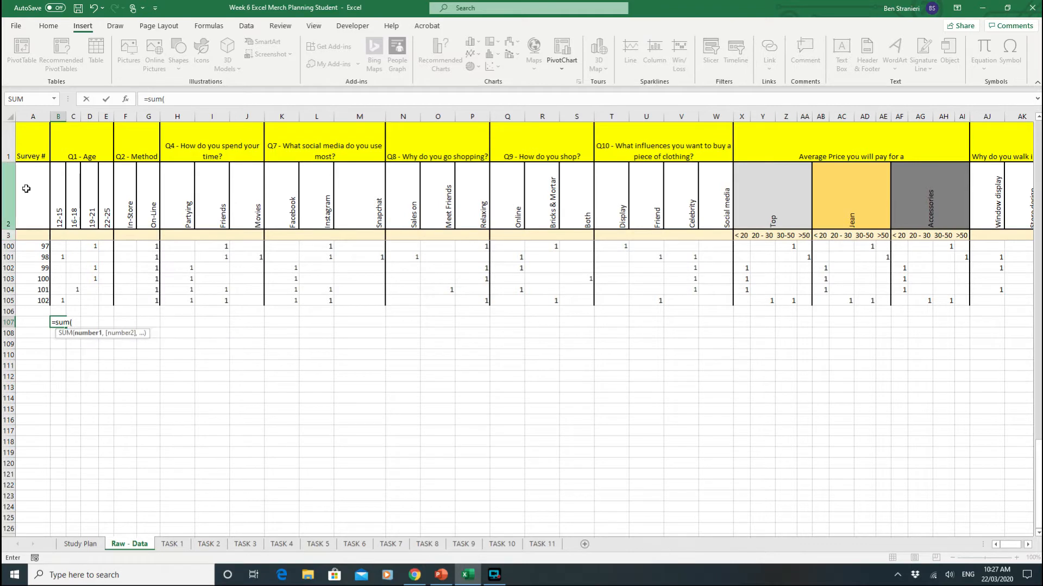
drag(61, 301, 62, 251)
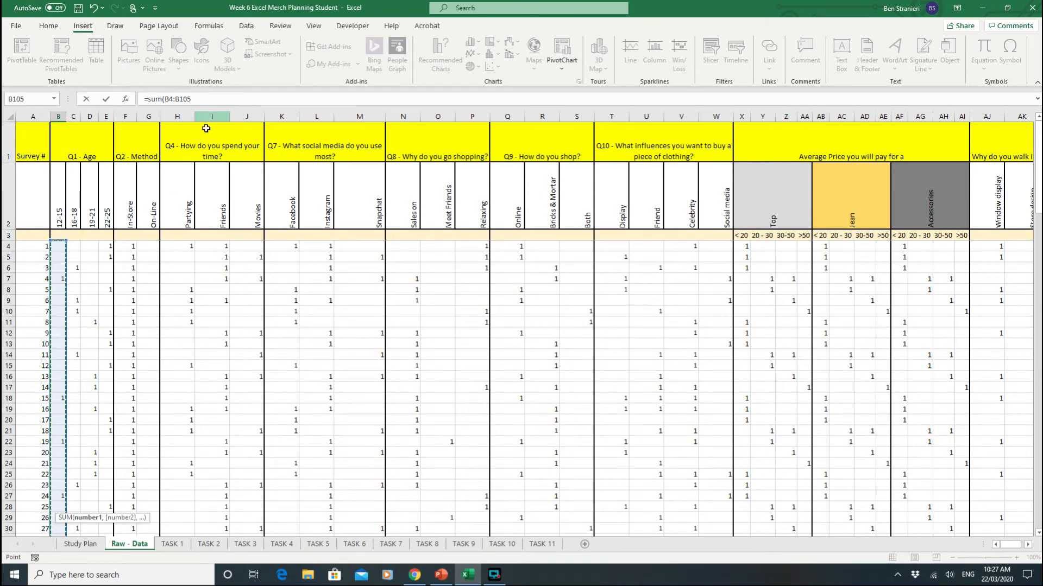
key(Return)
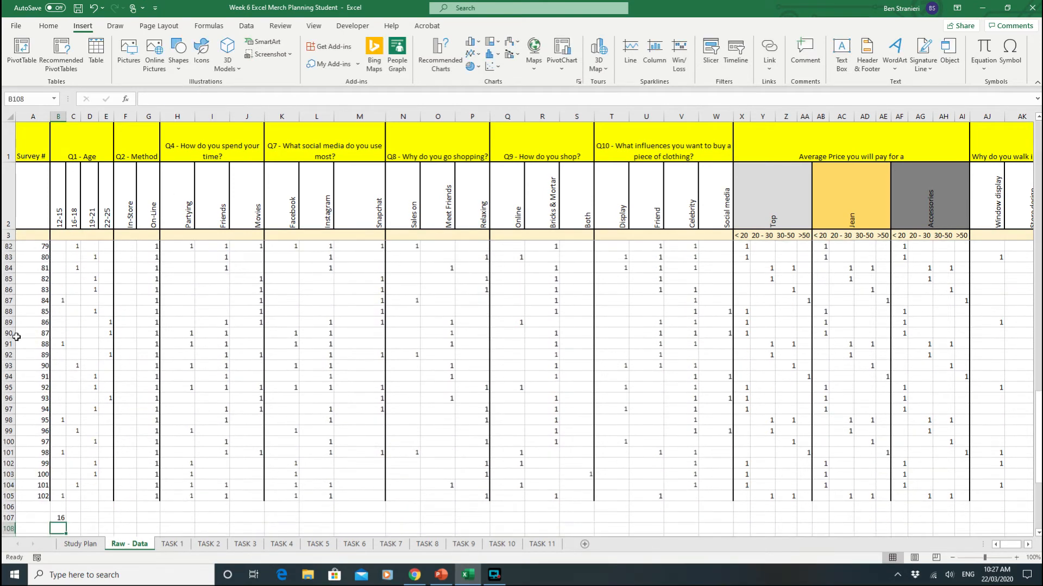
scroll(33, 380, down, 4)
double_click(60, 387)
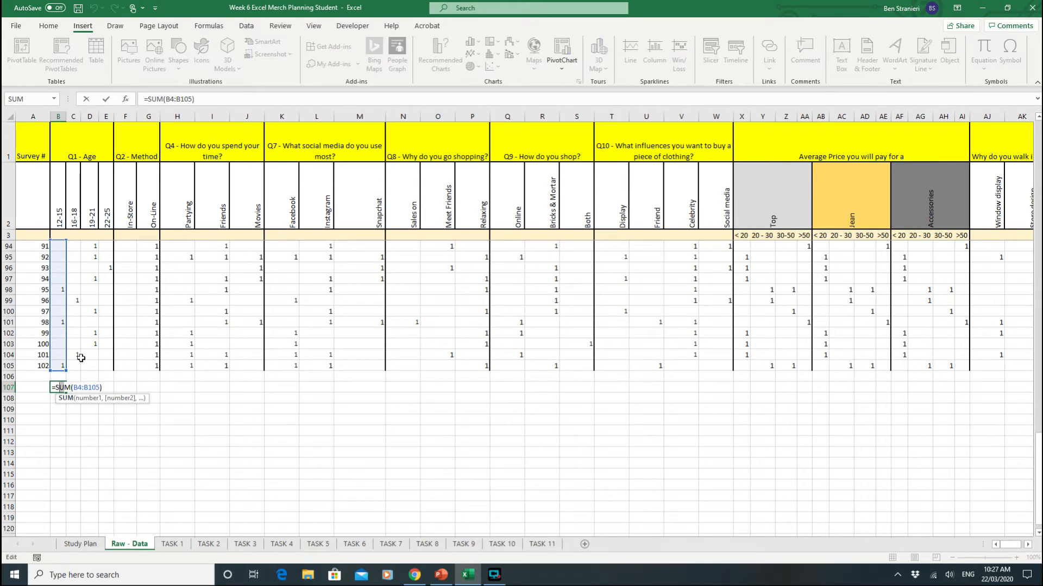
key(Return)
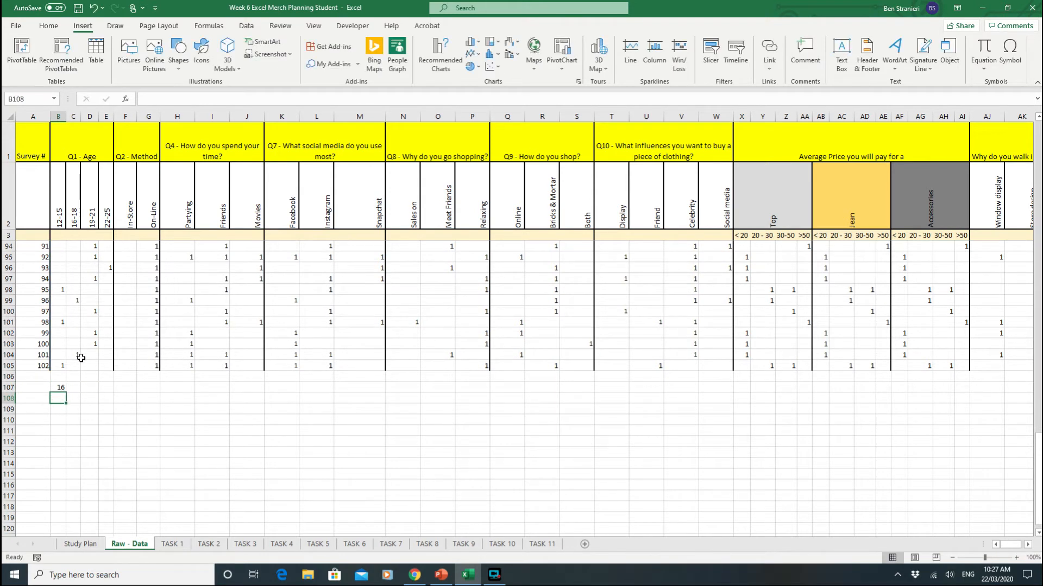
Fill the SUM formula from B107 across row 107 to column AL, totalling every answer column.
click(61, 387)
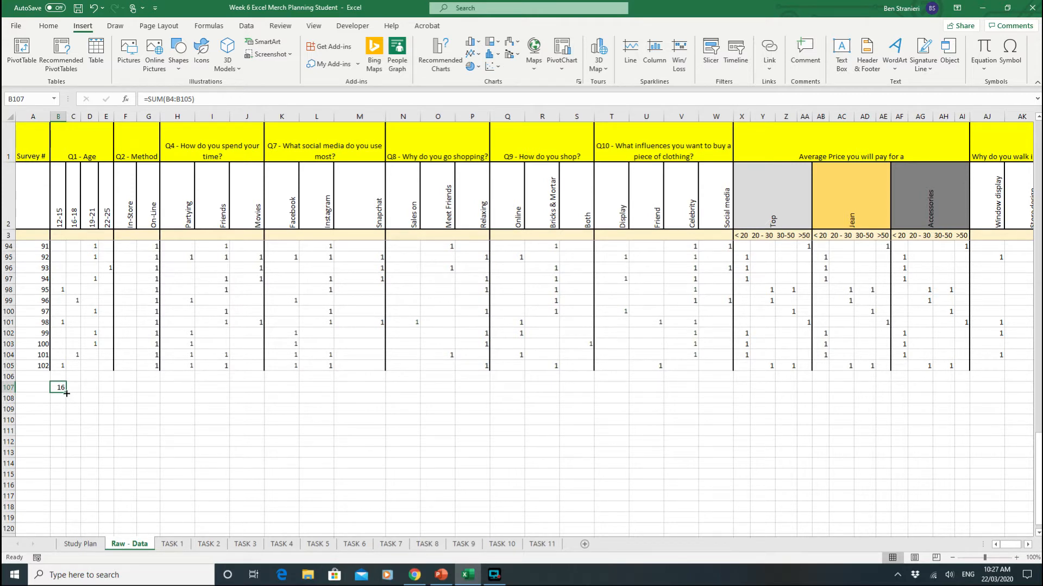
drag(66, 393, 896, 386)
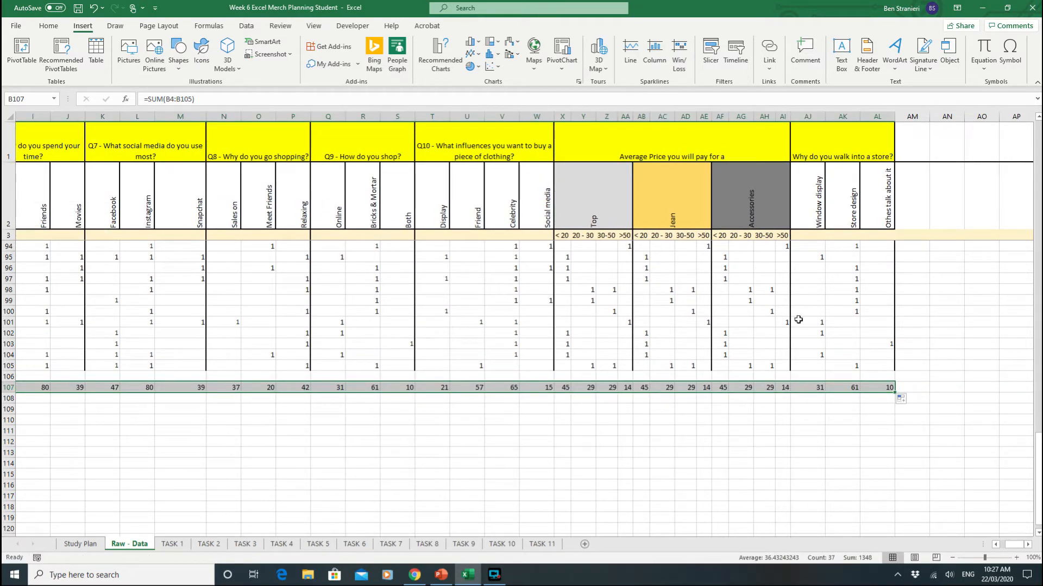
click(707, 322)
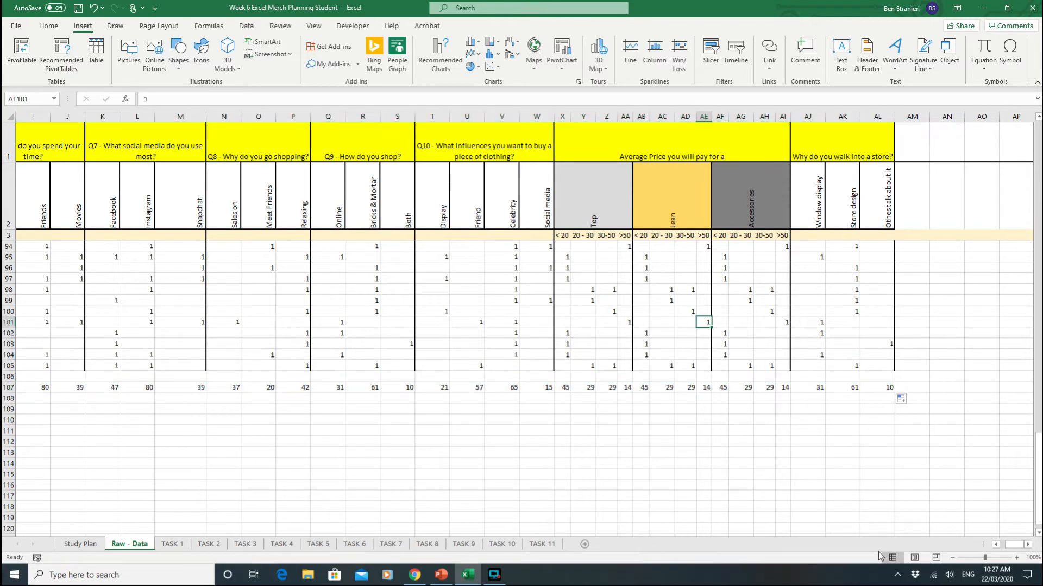
Check the age table on the TASK 1 sheet and copy the four Q1 - Age totals, B107:E107, from the Raw - Data sheet.
click(173, 544)
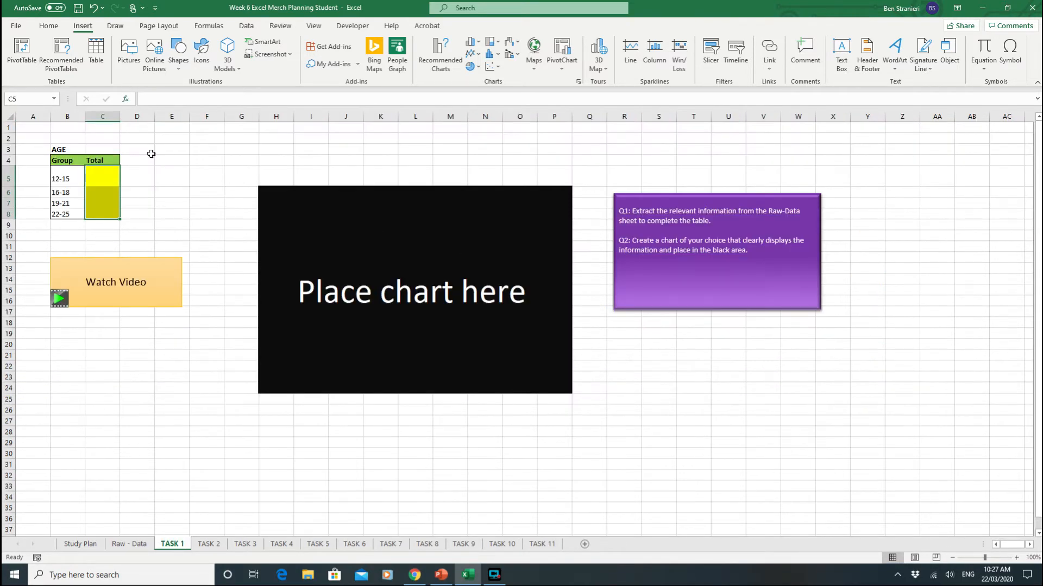
click(211, 158)
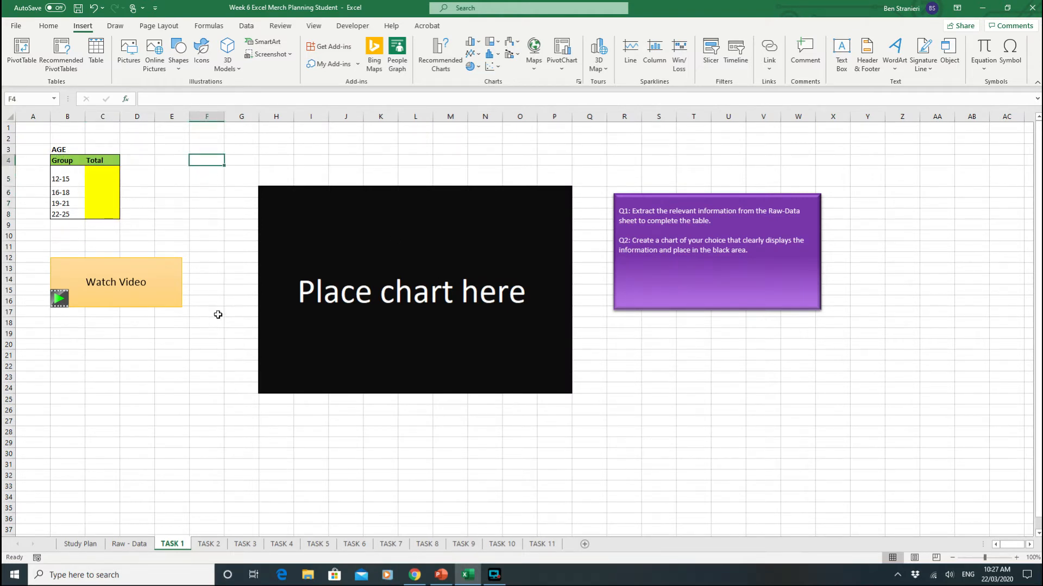
click(133, 545)
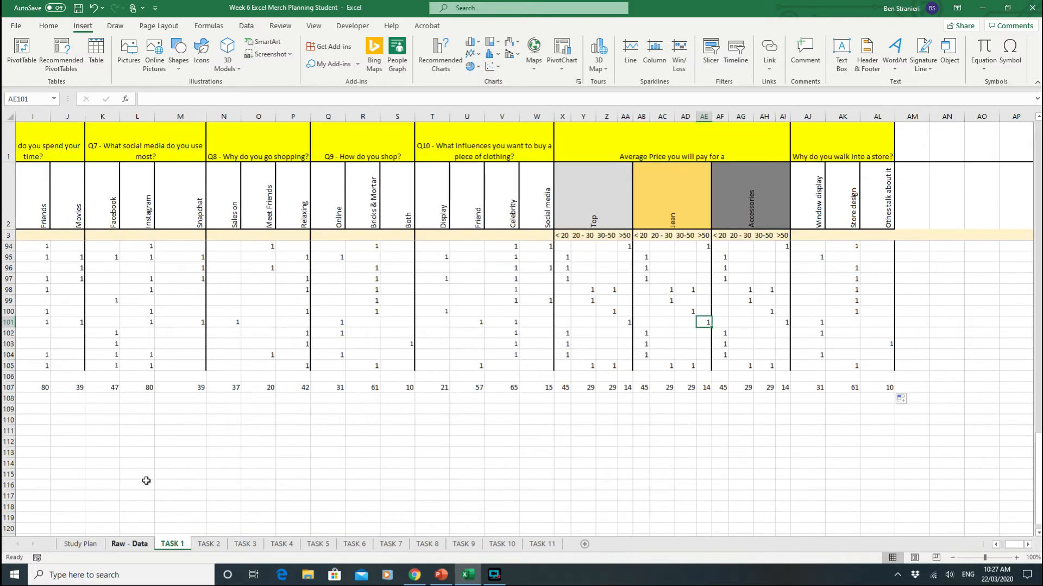
drag(1017, 545, 981, 553)
drag(63, 392, 110, 390)
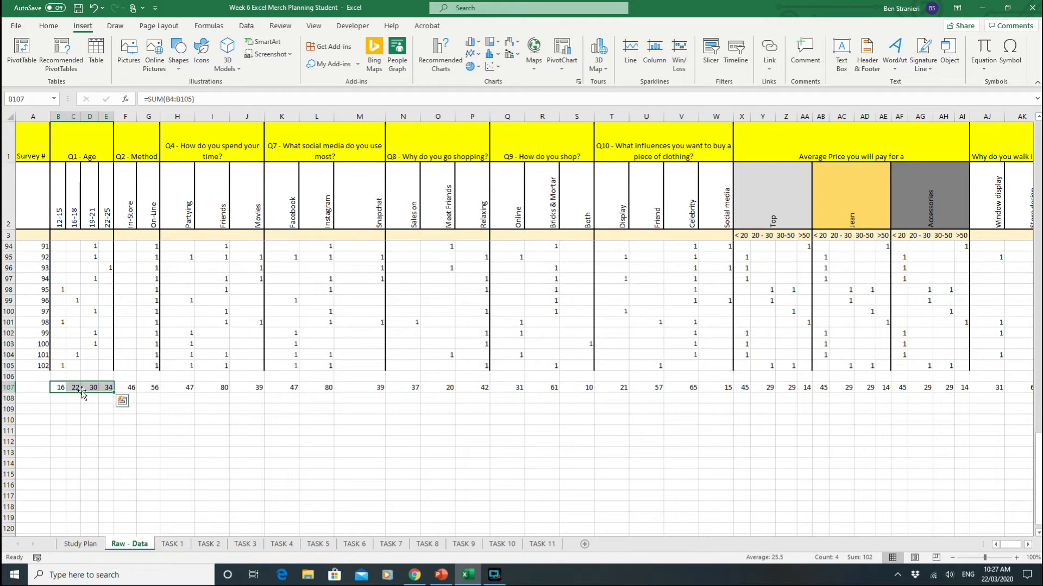
right_click(93, 388)
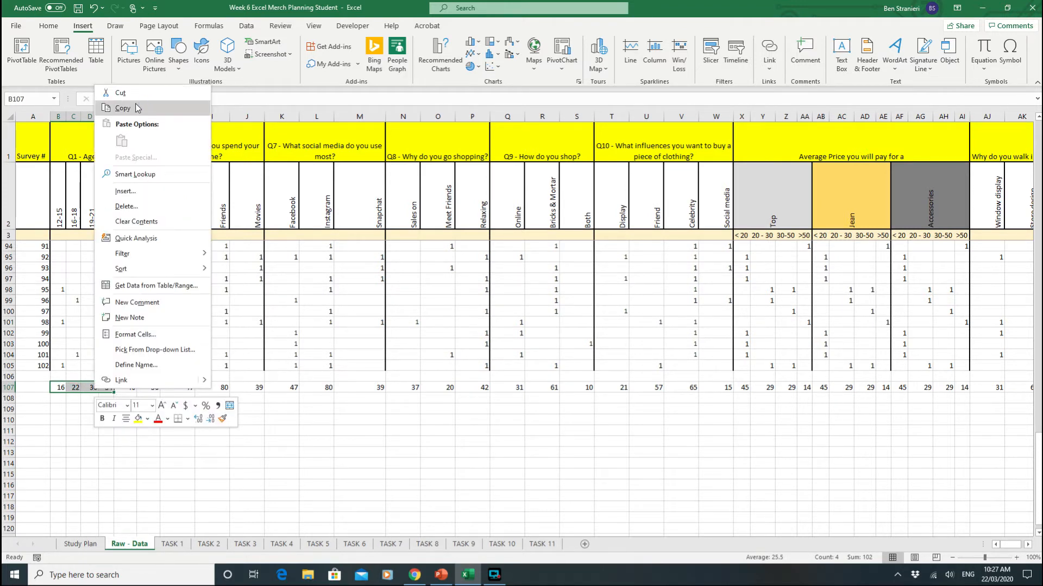
click(136, 103)
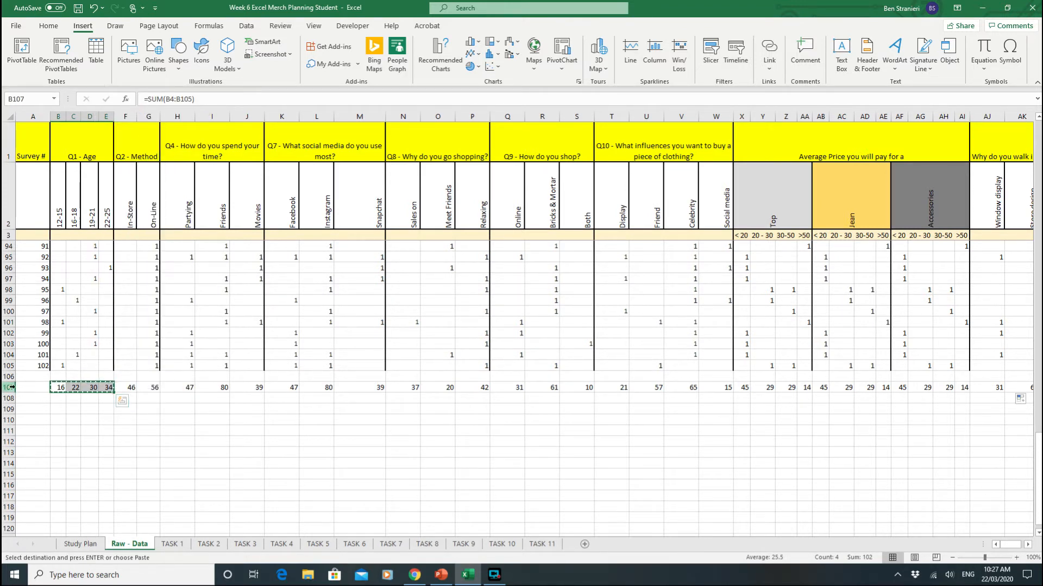
Paste the copied age totals into the Total column of the TASK 1 table from C5, as values only and transposed.
click(173, 544)
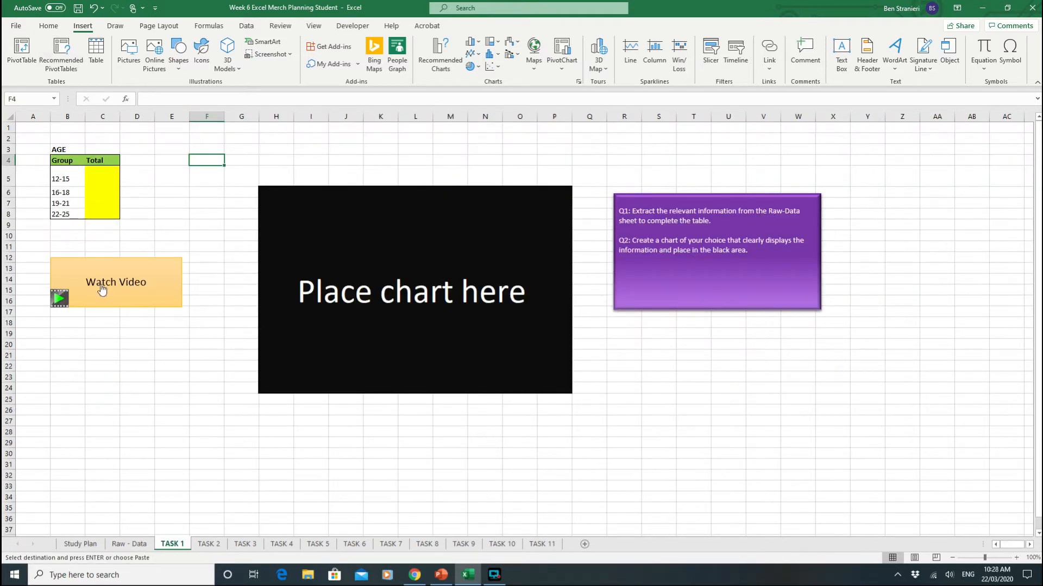
click(100, 177)
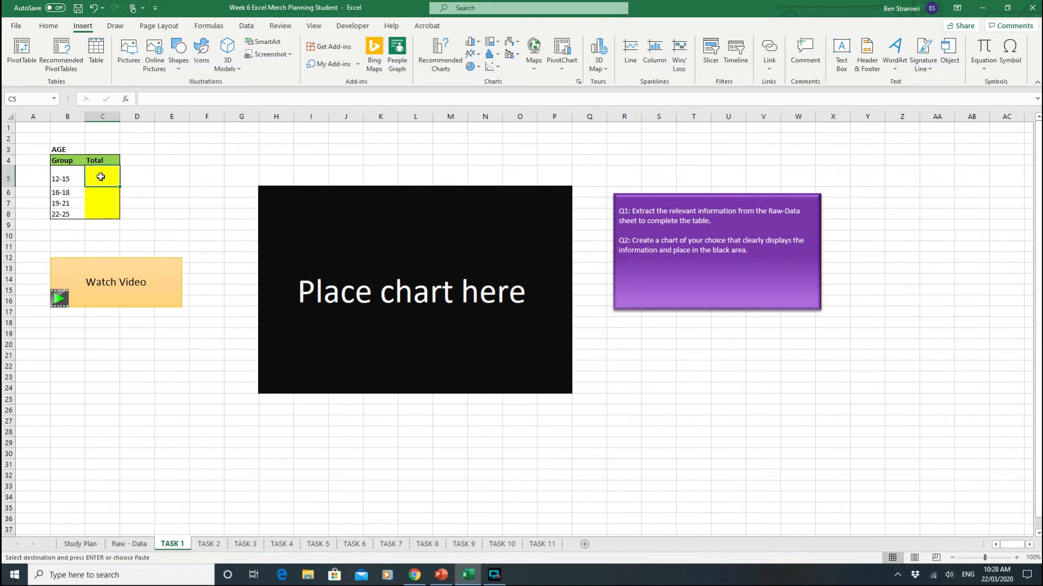
right_click(101, 178)
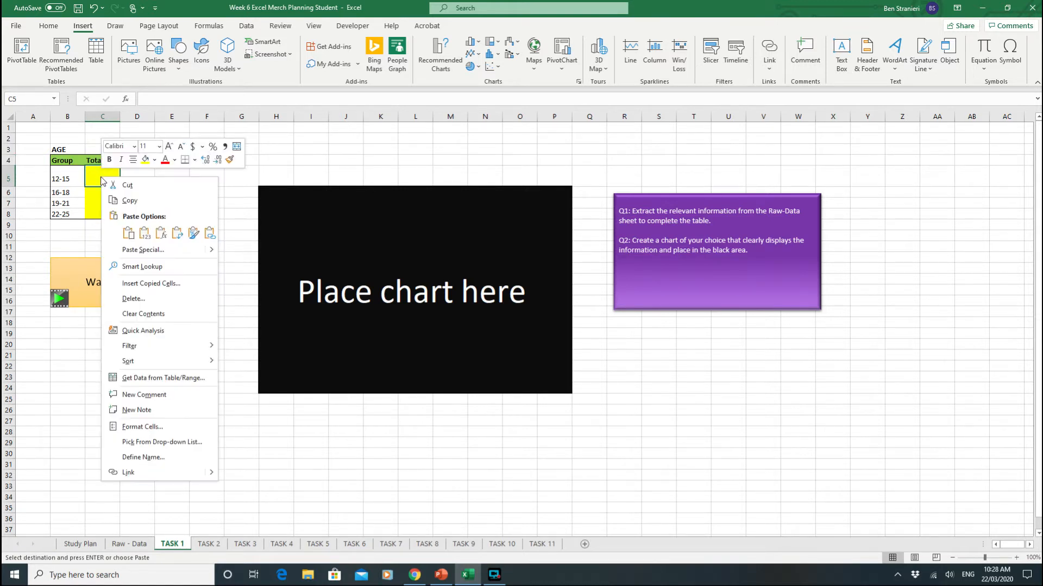
click(143, 250)
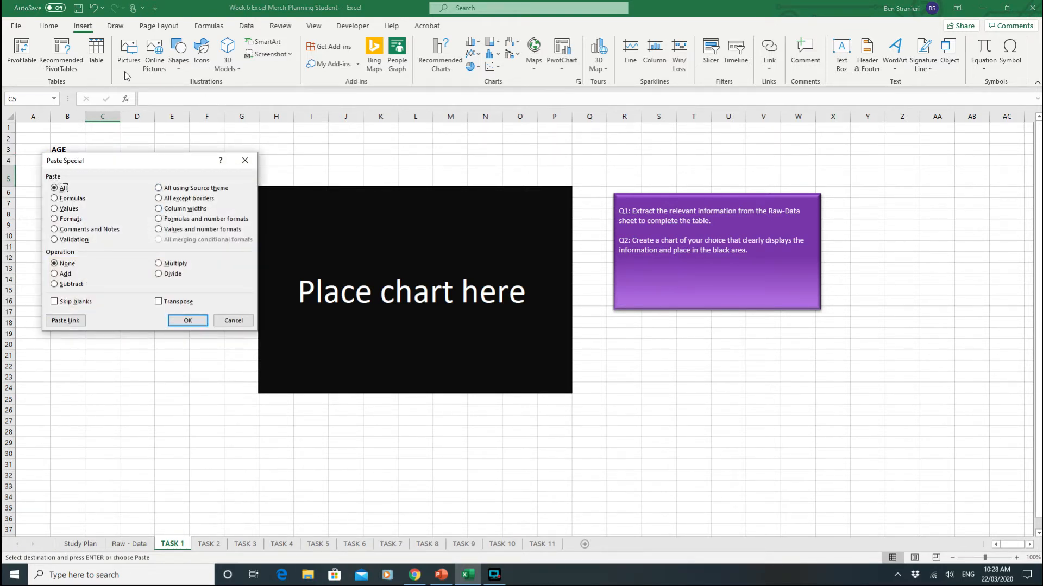
drag(130, 170, 236, 145)
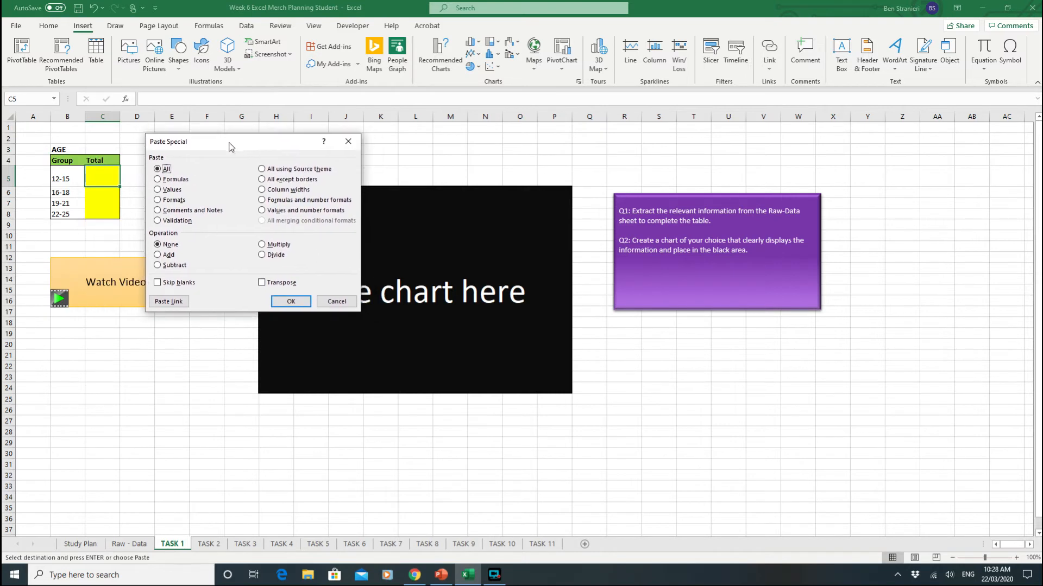
click(157, 189)
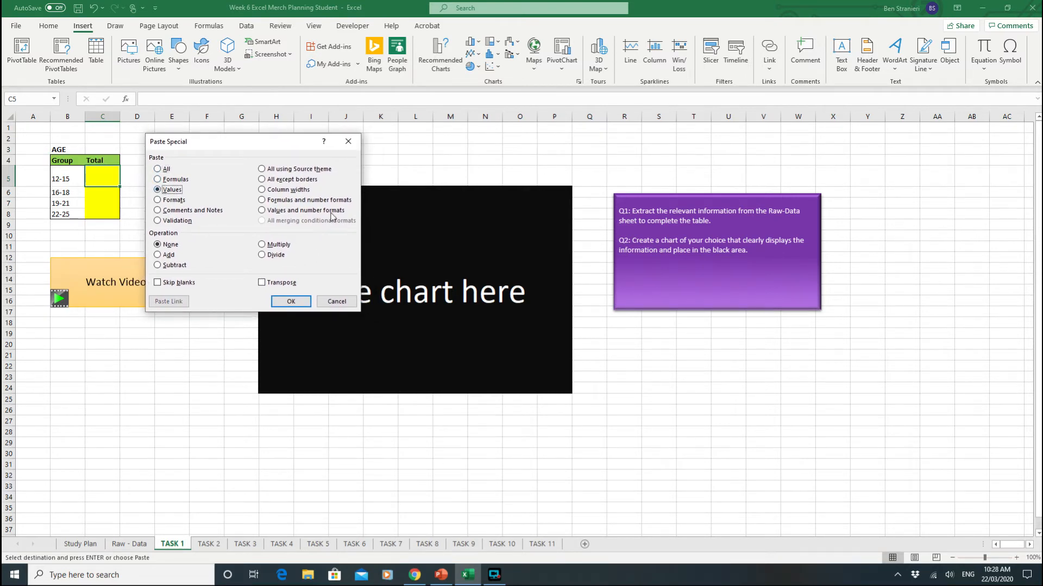
click(262, 285)
click(290, 302)
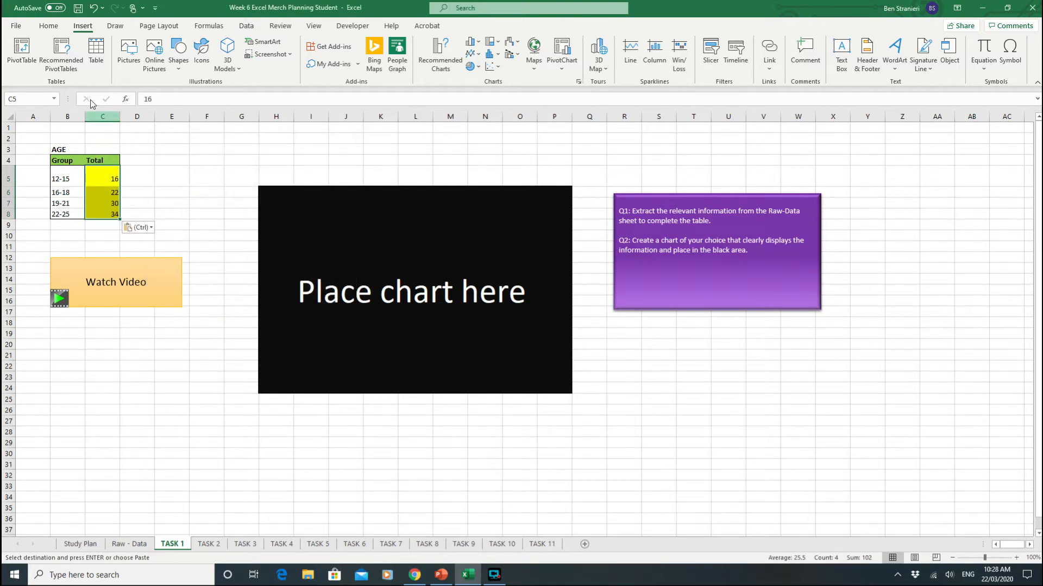
click(163, 182)
click(59, 181)
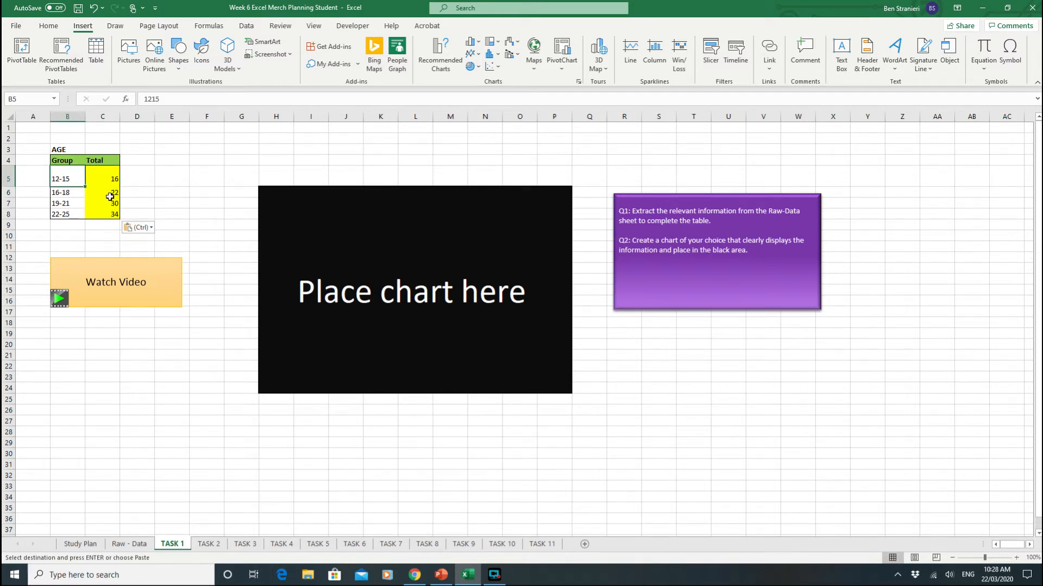
click(110, 178)
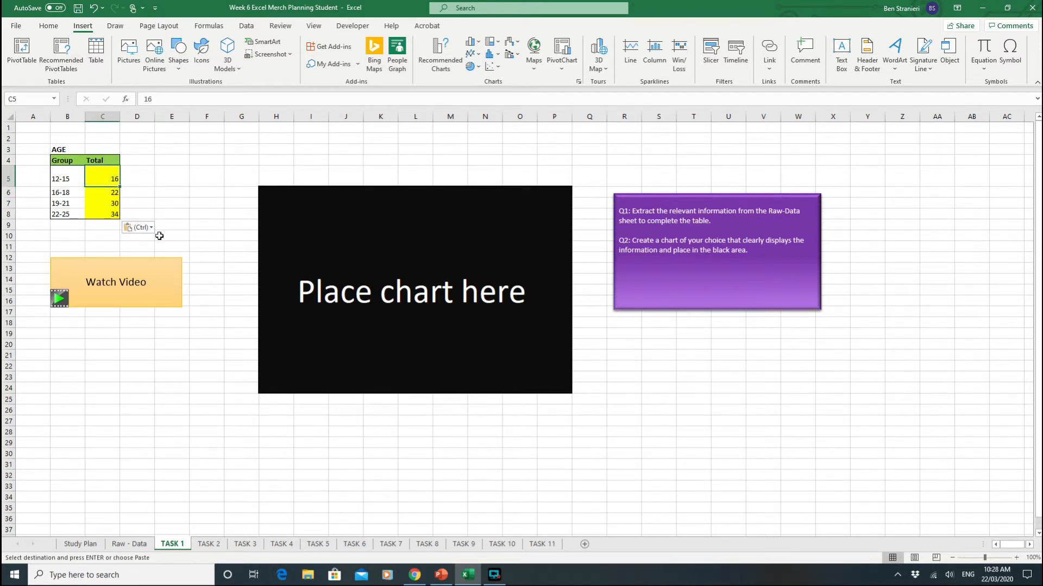
click(197, 176)
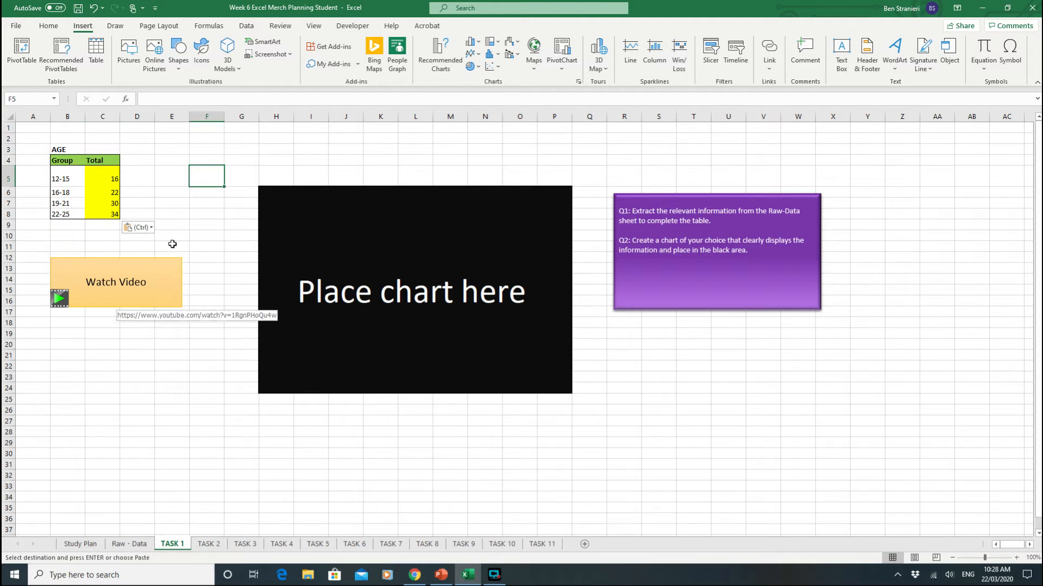
Compare the recommended chart types for the age table B4:C8 and insert a pie chart from it.
drag(68, 160, 111, 214)
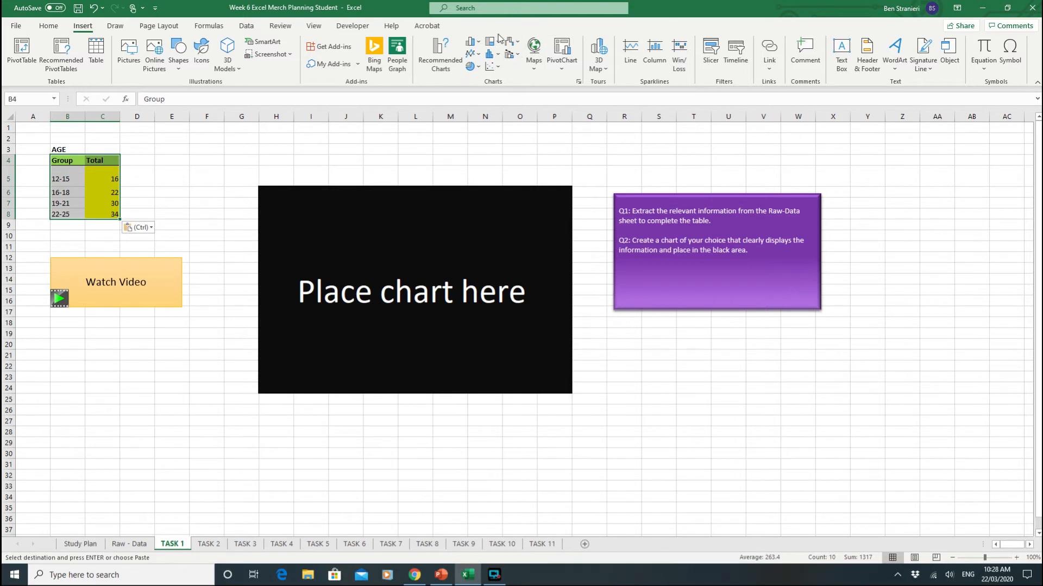
click(443, 61)
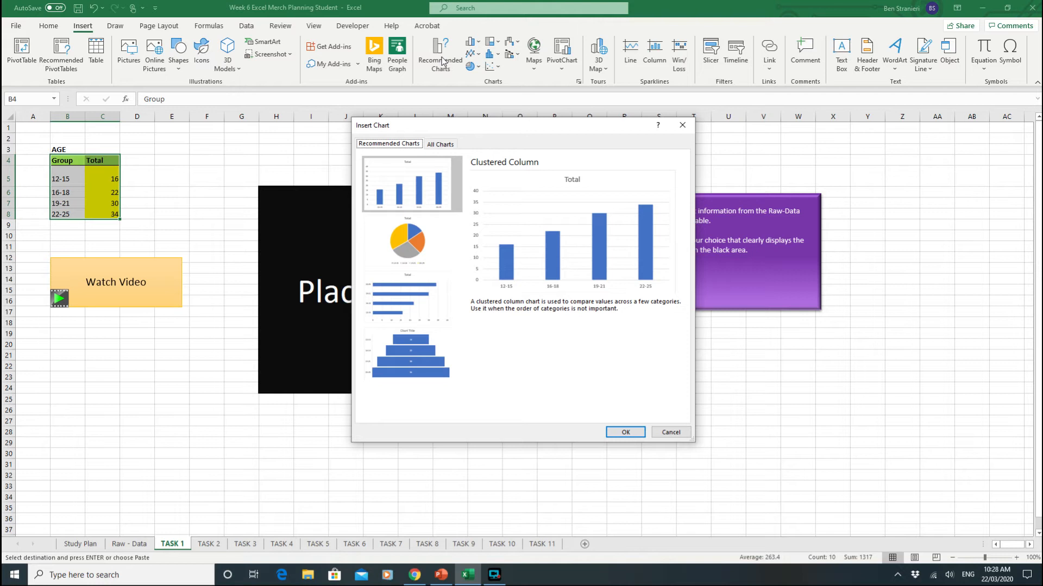
click(408, 239)
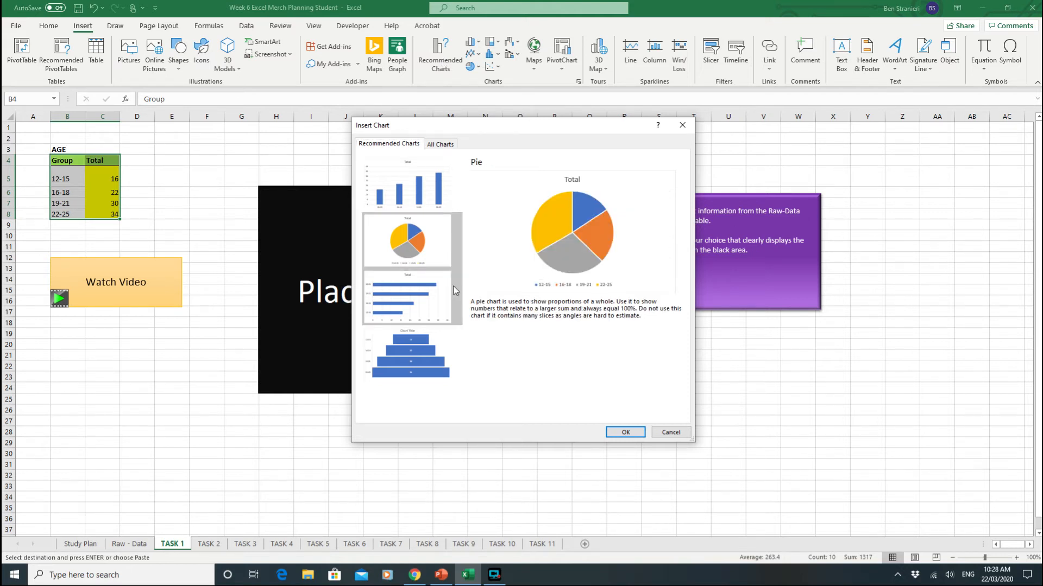
click(413, 277)
click(415, 353)
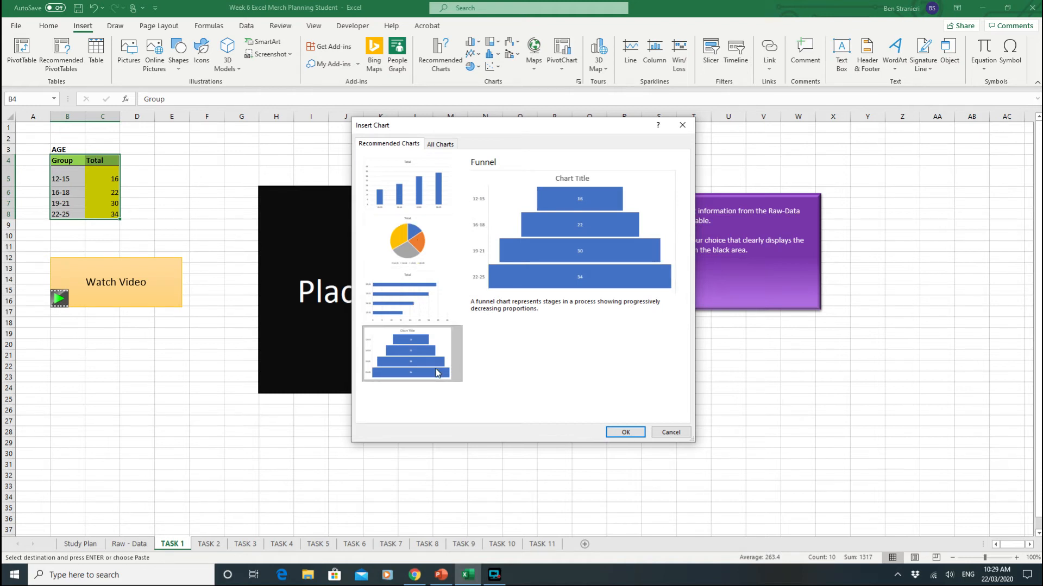
click(456, 203)
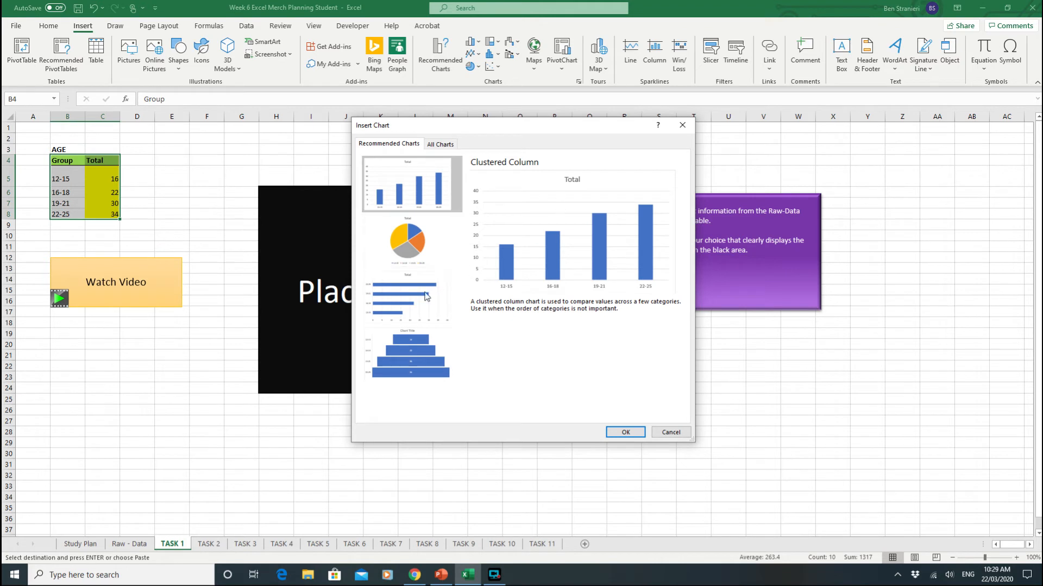
click(413, 241)
click(412, 298)
click(410, 380)
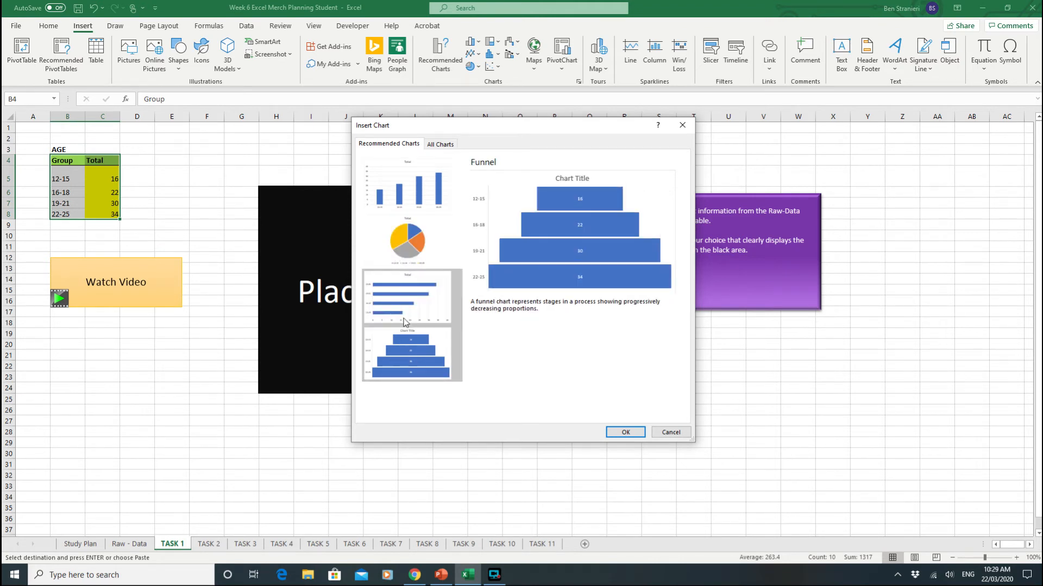
click(404, 320)
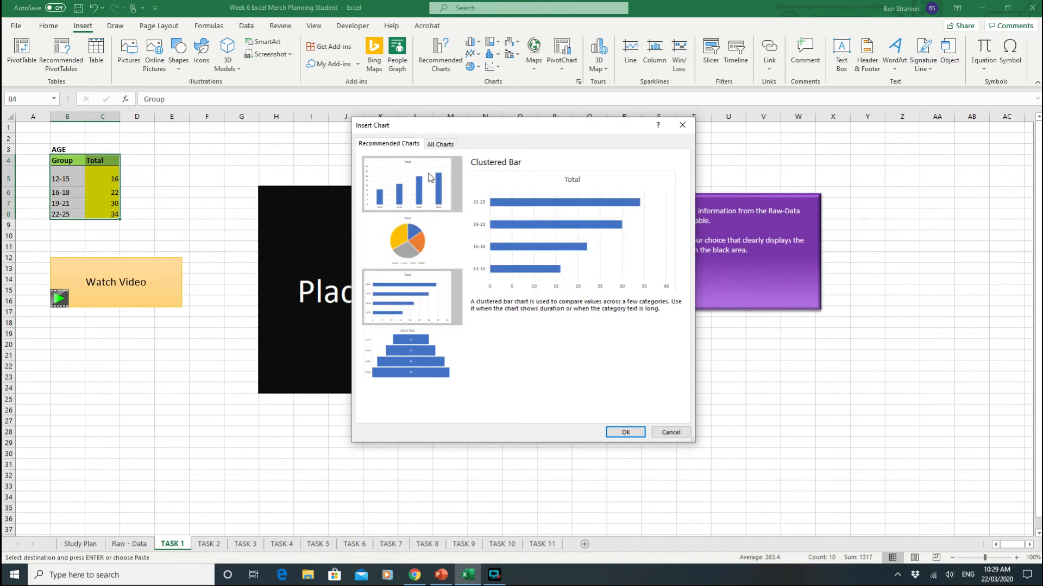
click(413, 243)
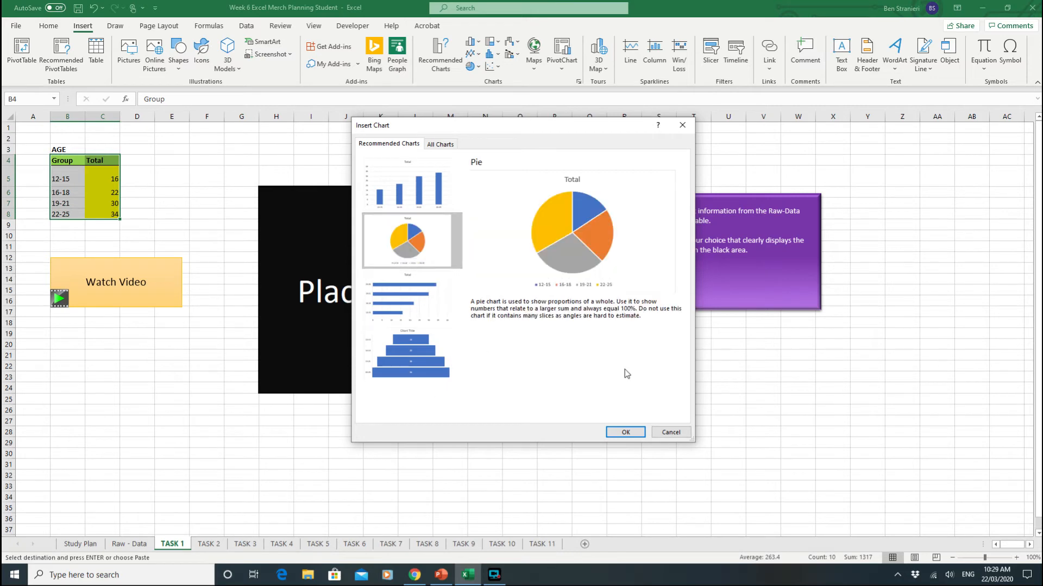
click(626, 432)
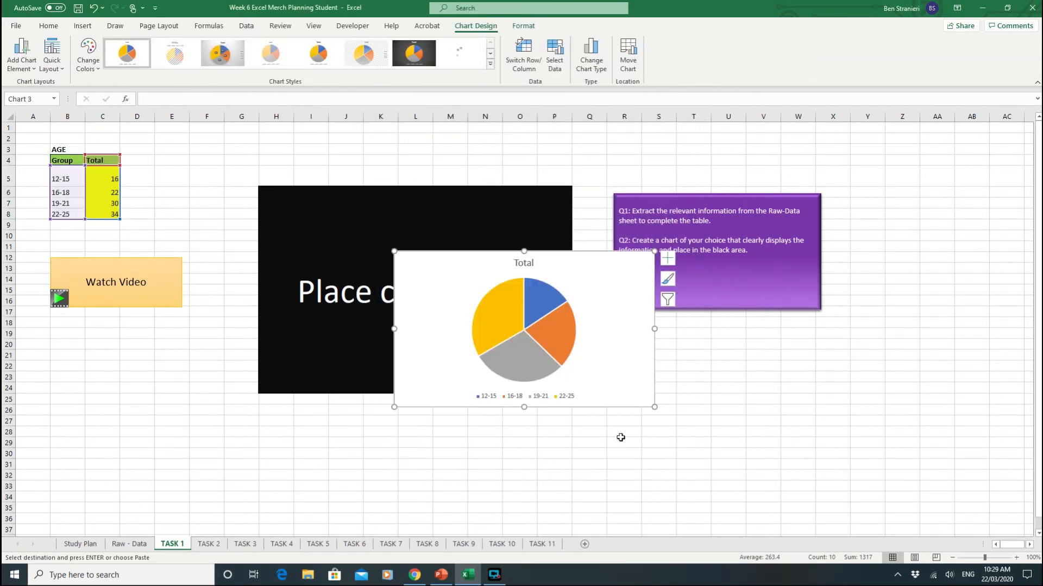
Move and resize the pie chart to cover the black placeholder area, and change its title to "Respondents by Age".
drag(619, 297, 488, 233)
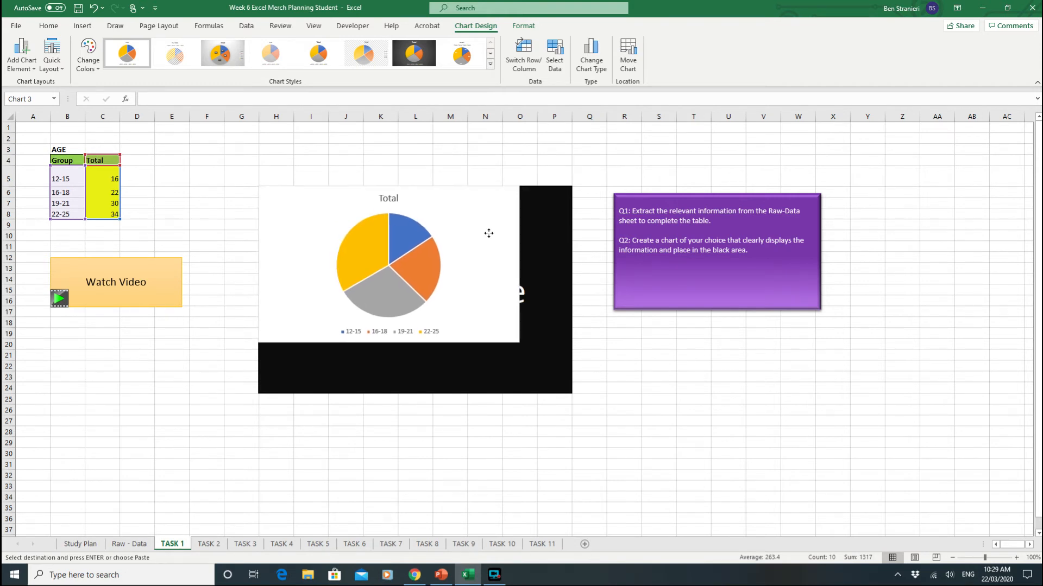
drag(515, 341, 569, 392)
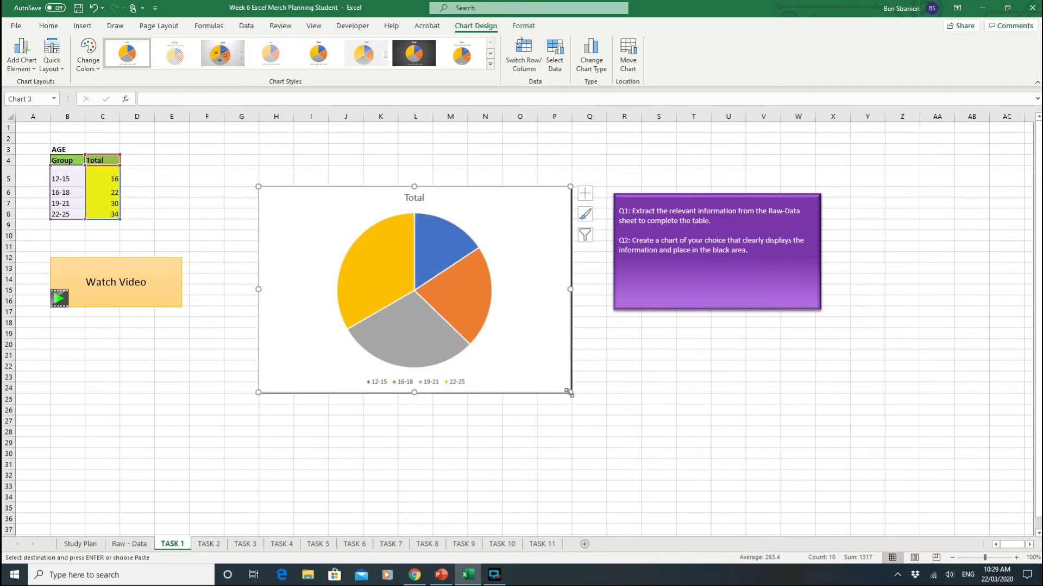
click(421, 199)
click(410, 203)
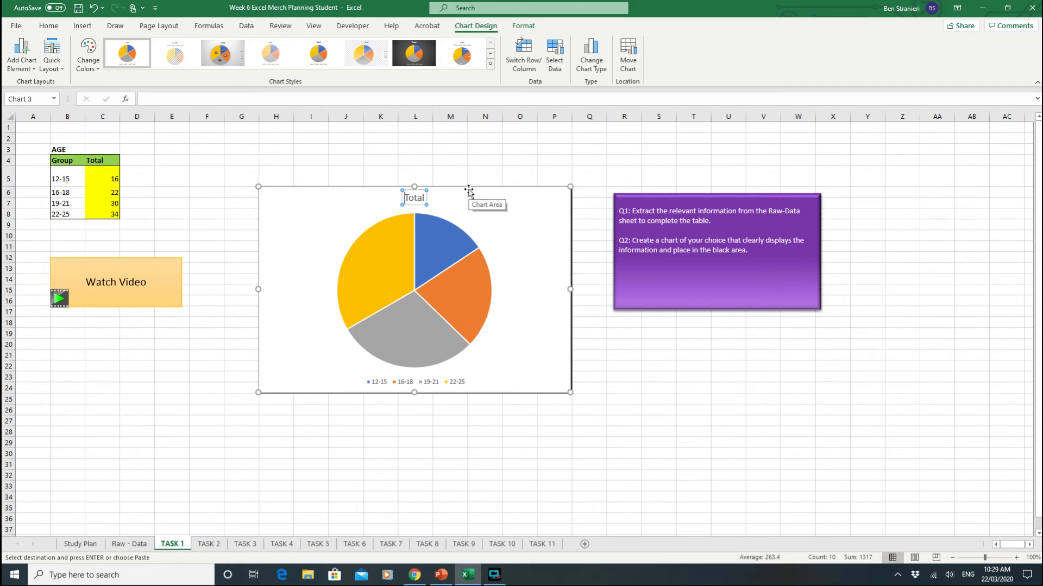
text(Respondents by Age)
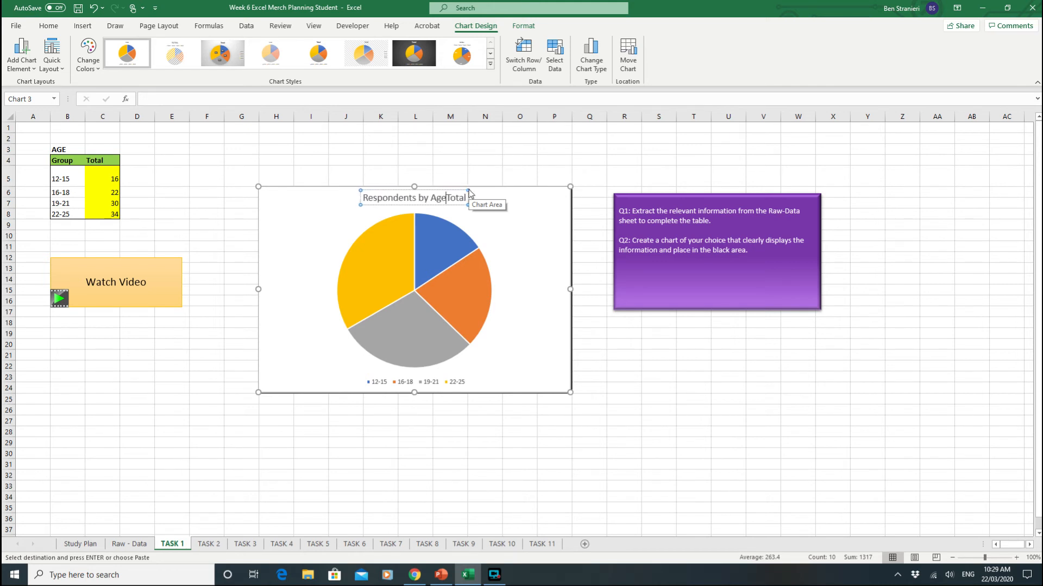
key(Delete)
key(Delete)
key(Delete)
key(Delete)
key(Delete)
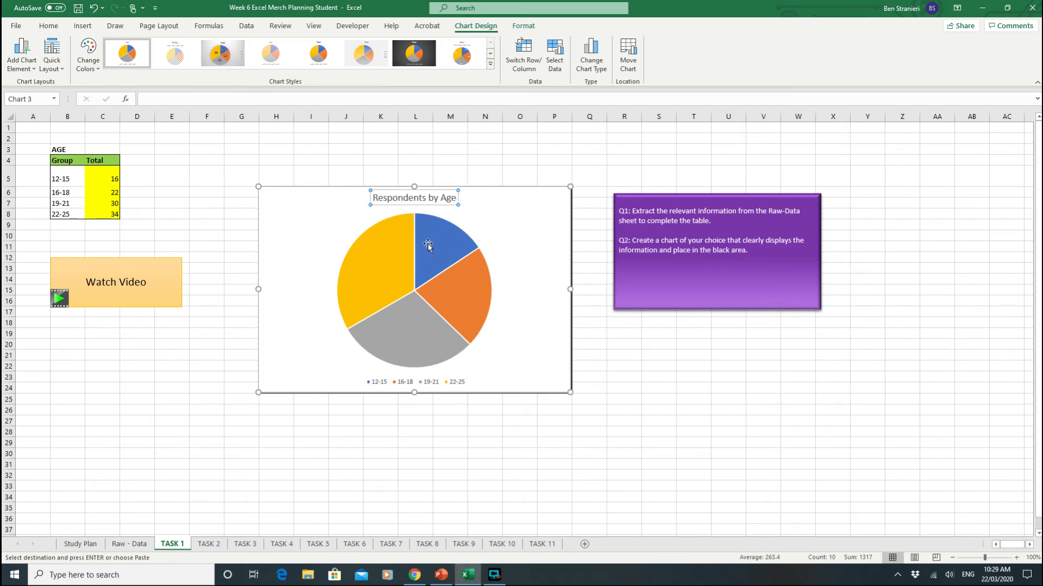
Add data labels to the slices of the age pie chart.
click(478, 278)
right_click(479, 279)
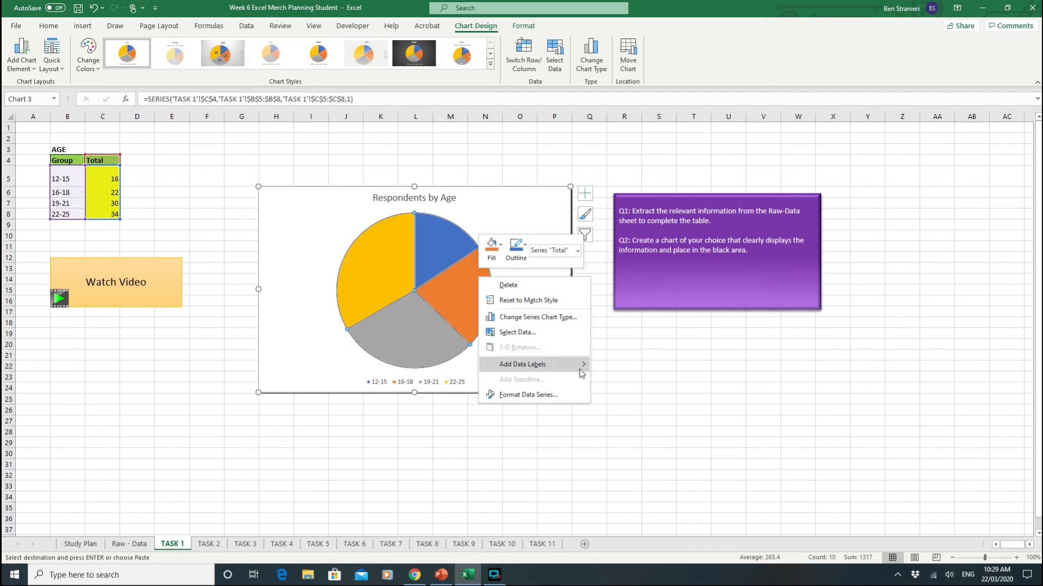
mouse_move(582, 364)
click(634, 368)
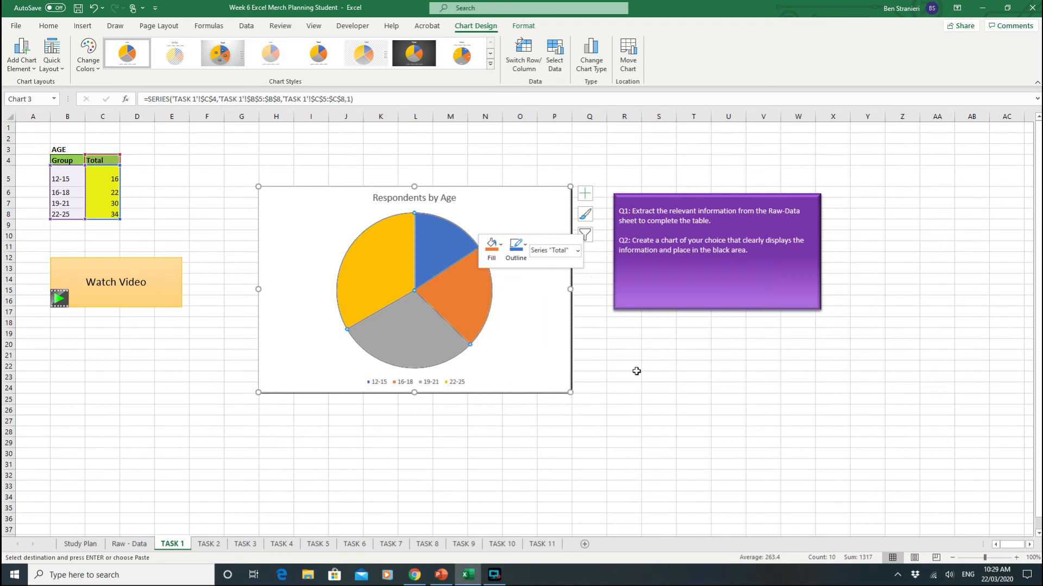
Set the pie chart's data labels to show category name and percentage instead of value.
right_click(465, 287)
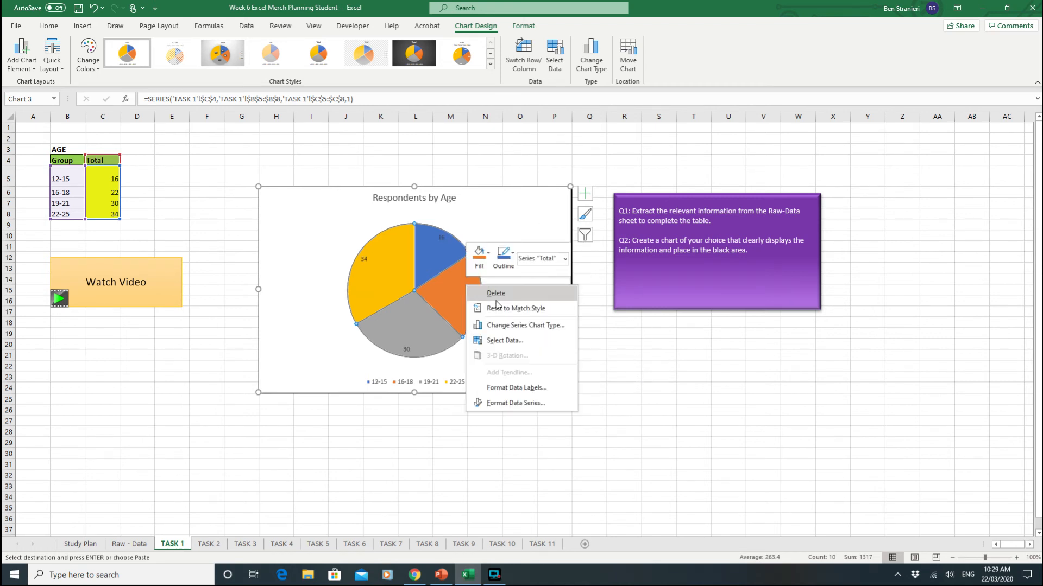
click(522, 393)
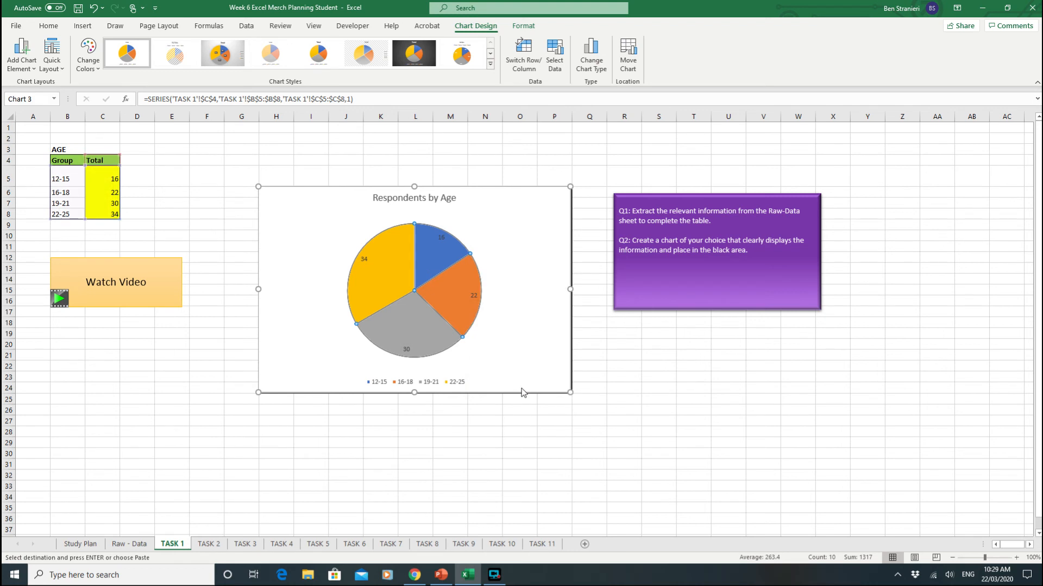
double_click(468, 293)
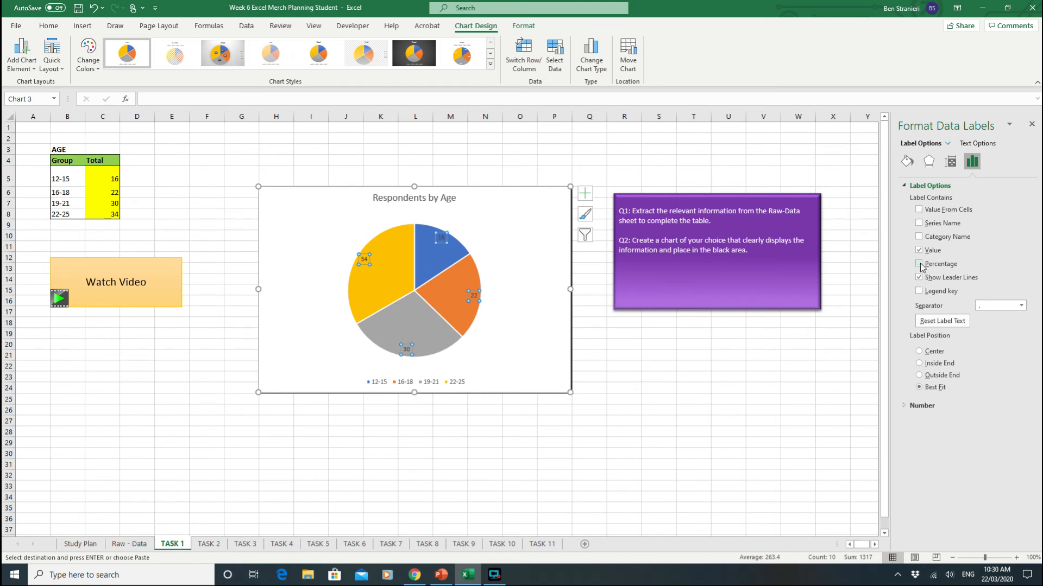
click(919, 264)
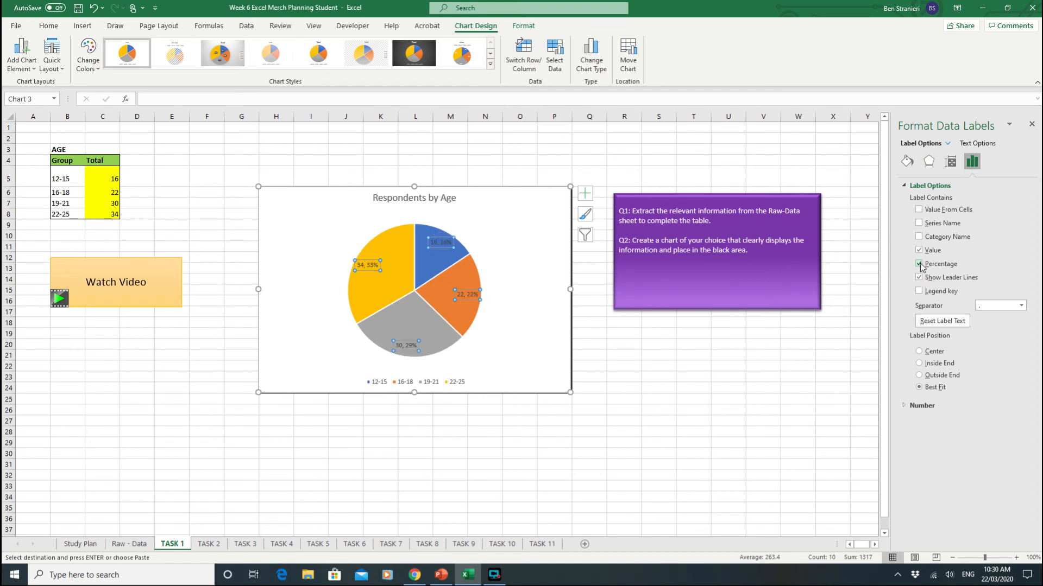
click(919, 250)
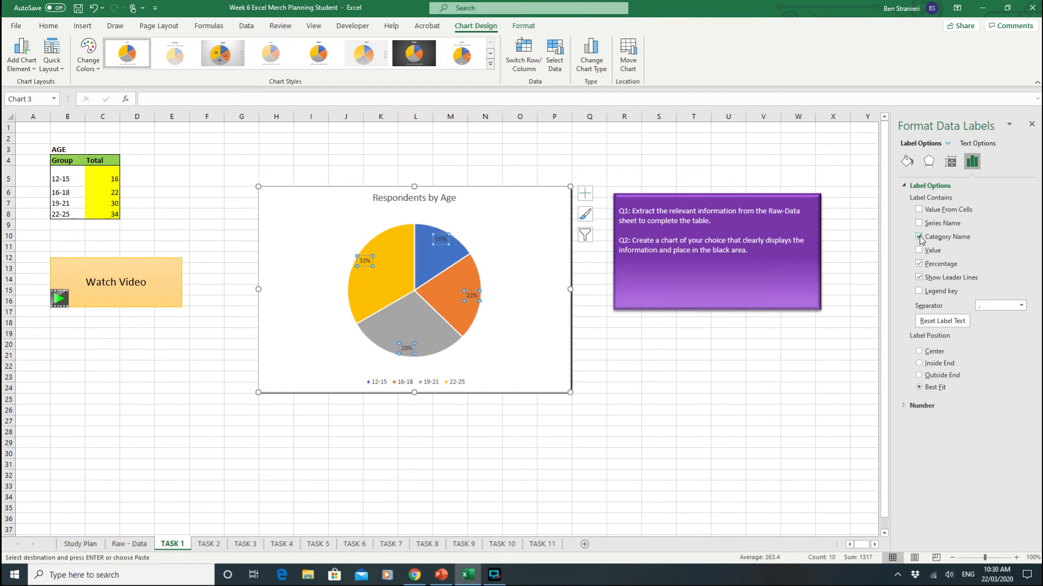
click(919, 237)
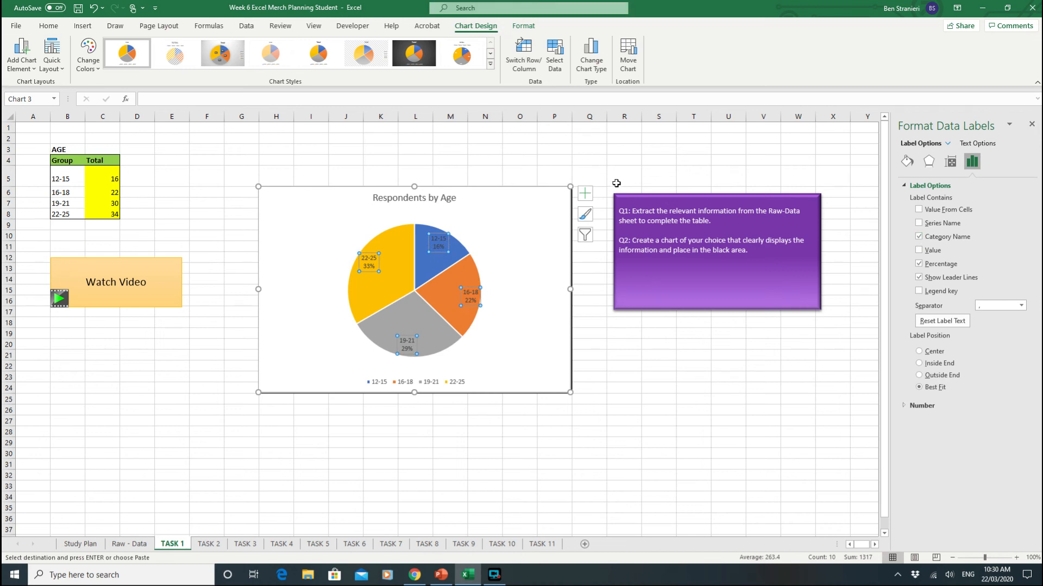
Apply the dark-background chart style to the pie chart and format its data labels as bold, black, 14 pt text.
click(492, 65)
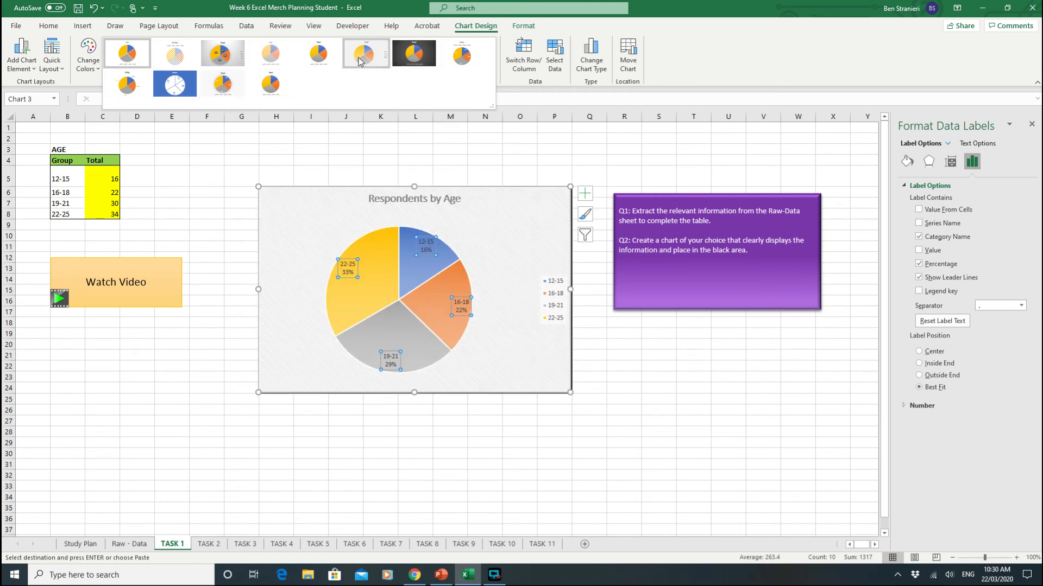
click(413, 53)
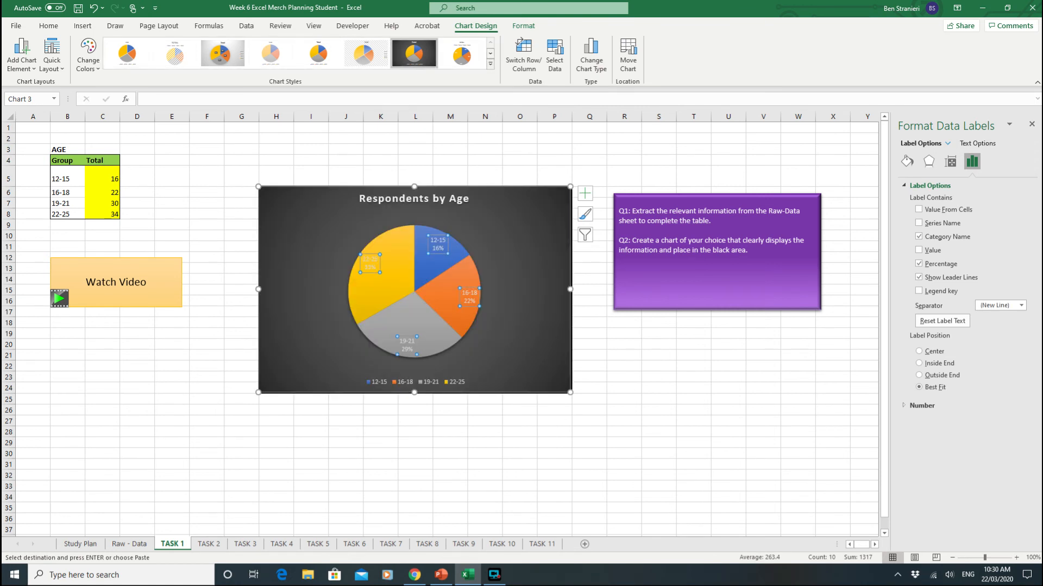
click(48, 25)
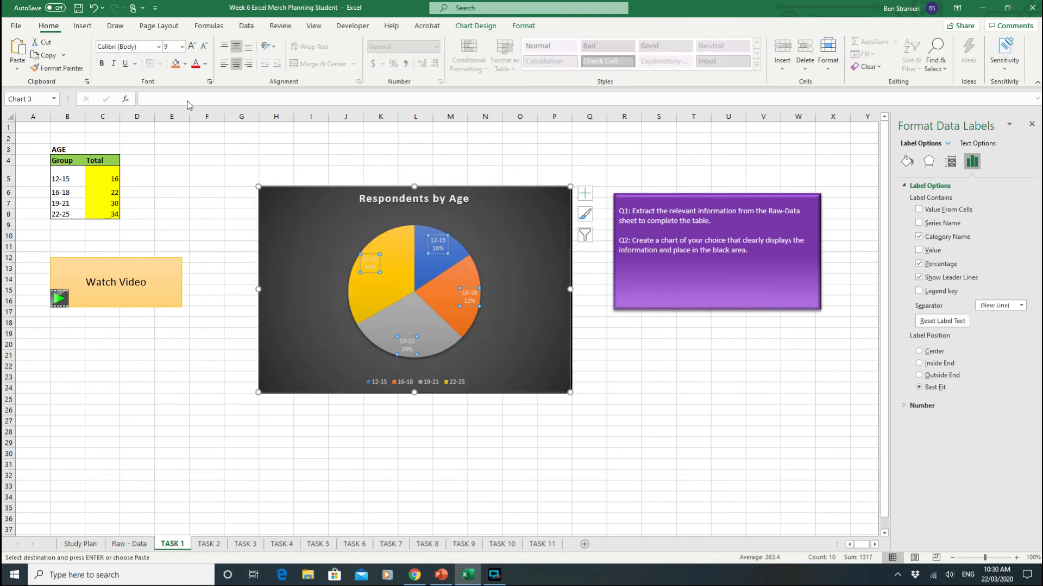
click(192, 46)
click(191, 46)
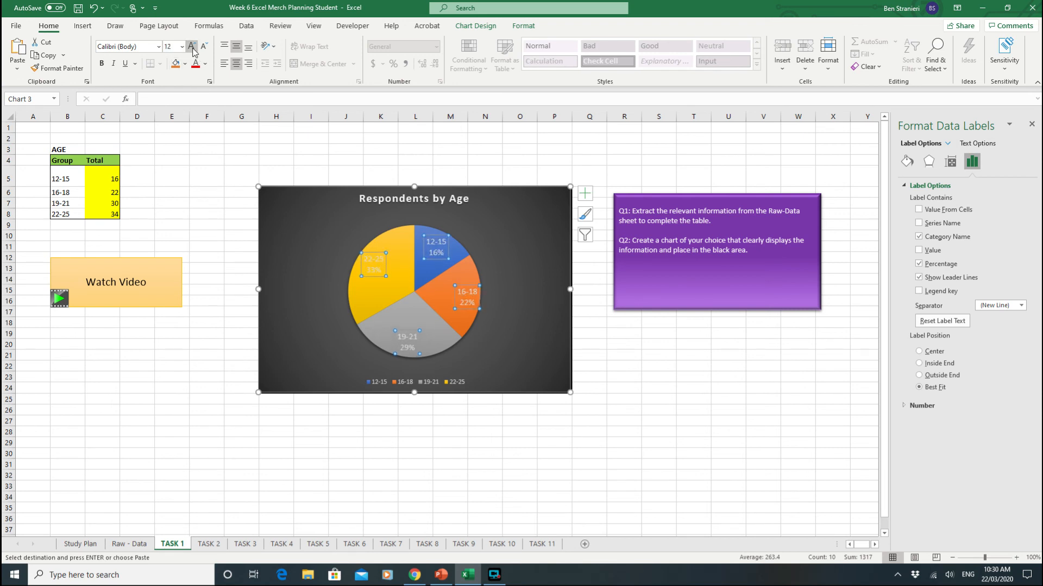
click(191, 46)
click(191, 47)
click(205, 63)
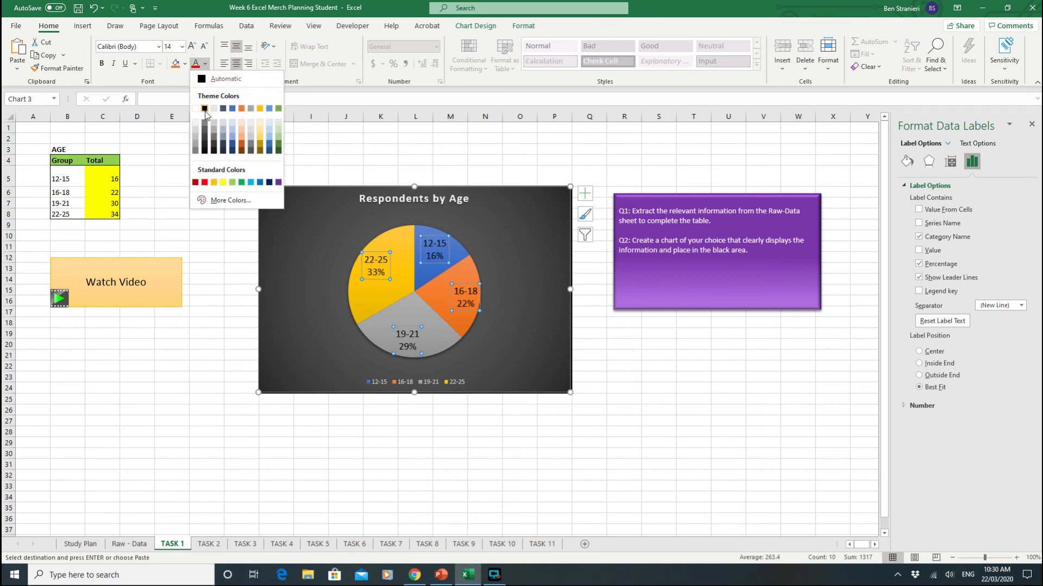
click(205, 109)
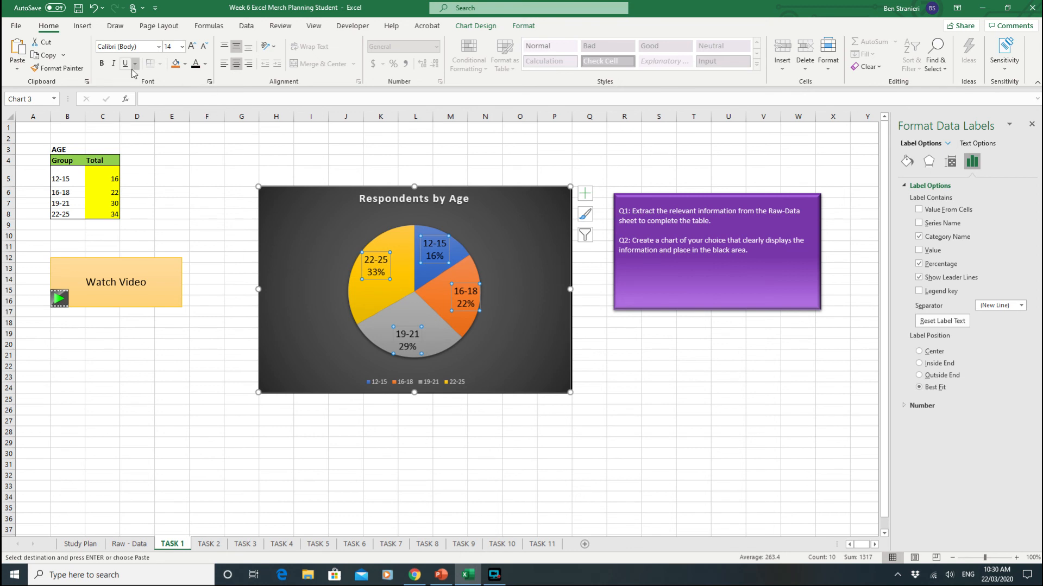
click(101, 64)
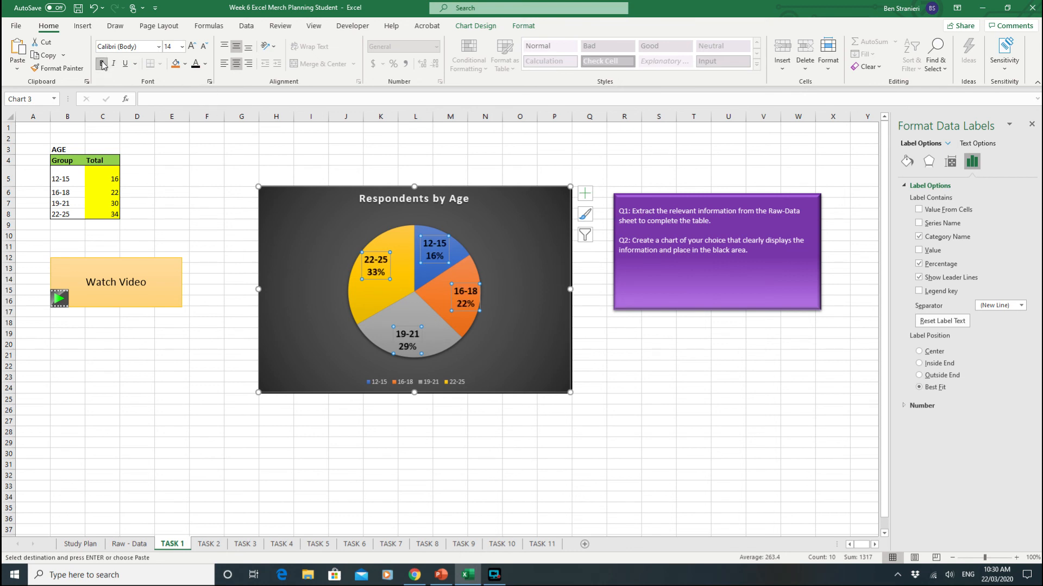
click(647, 380)
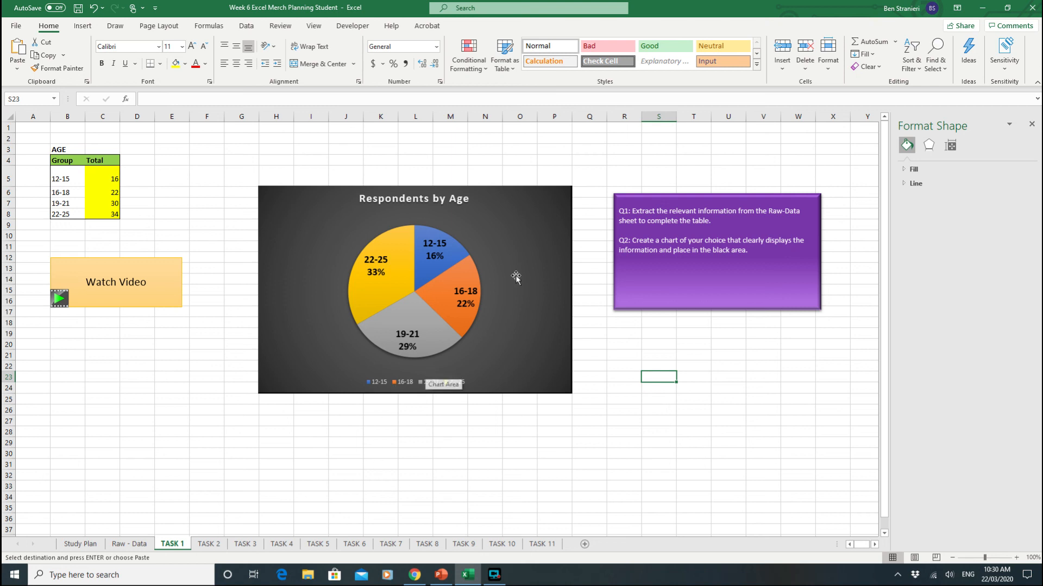
click(494, 576)
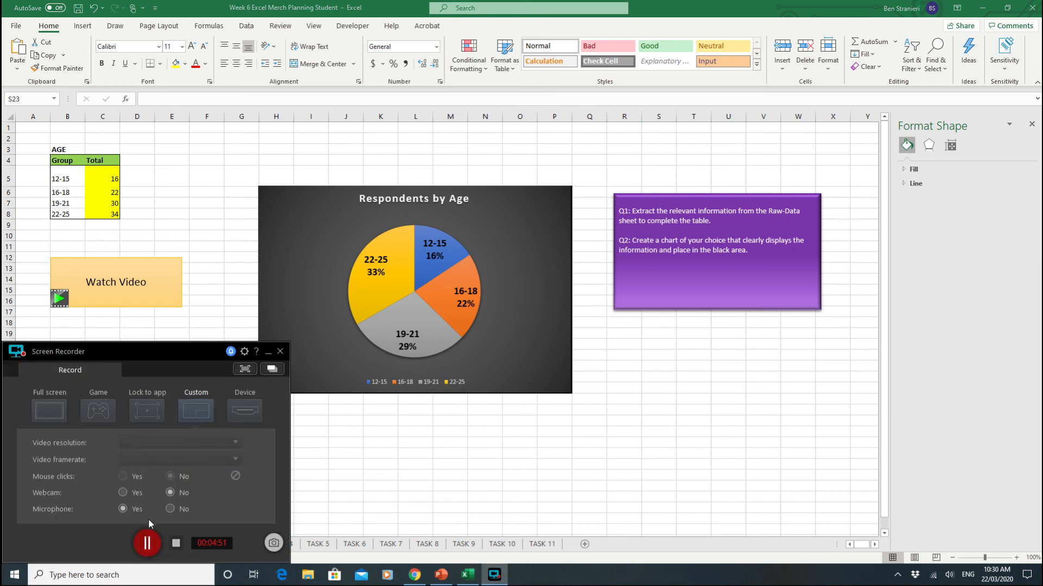